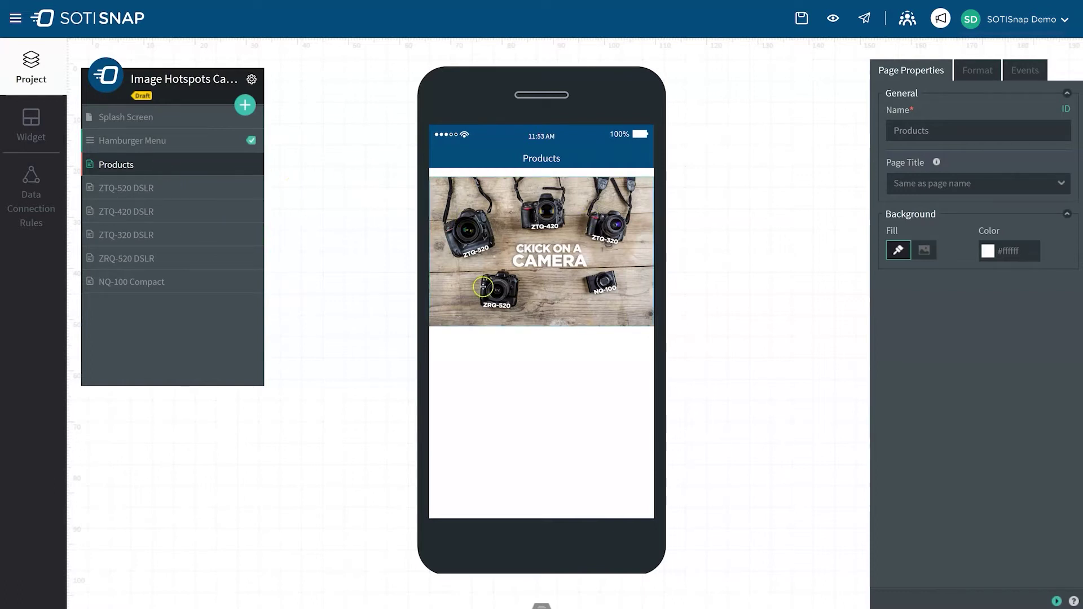
- Preview the ZTQ-520, ZTQ-420, ZTQ-320, ZRQ-520 and NQ-100 camera pages
left_click(149, 187)
left_click(149, 211)
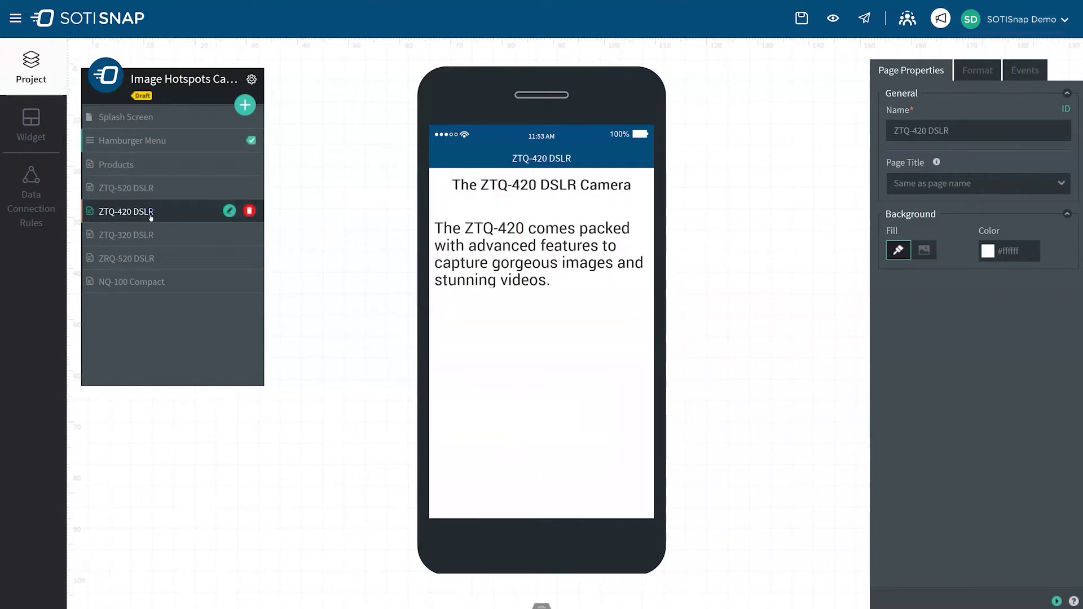
left_click(149, 236)
left_click(145, 258)
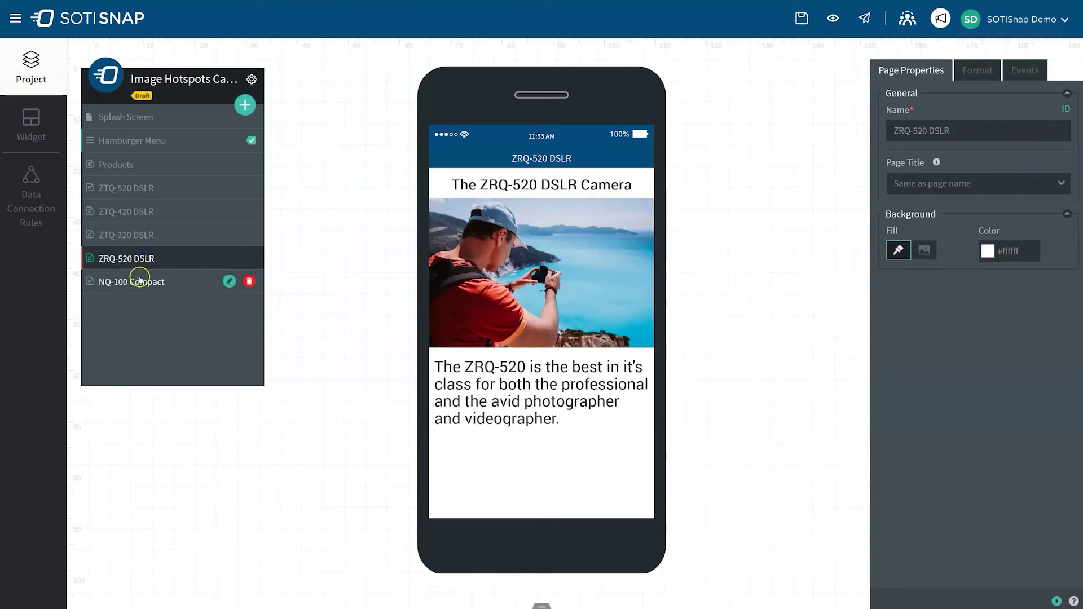
left_click(140, 281)
- Return to the Products page via the hamburger menu and select the camera image
left_click(135, 140)
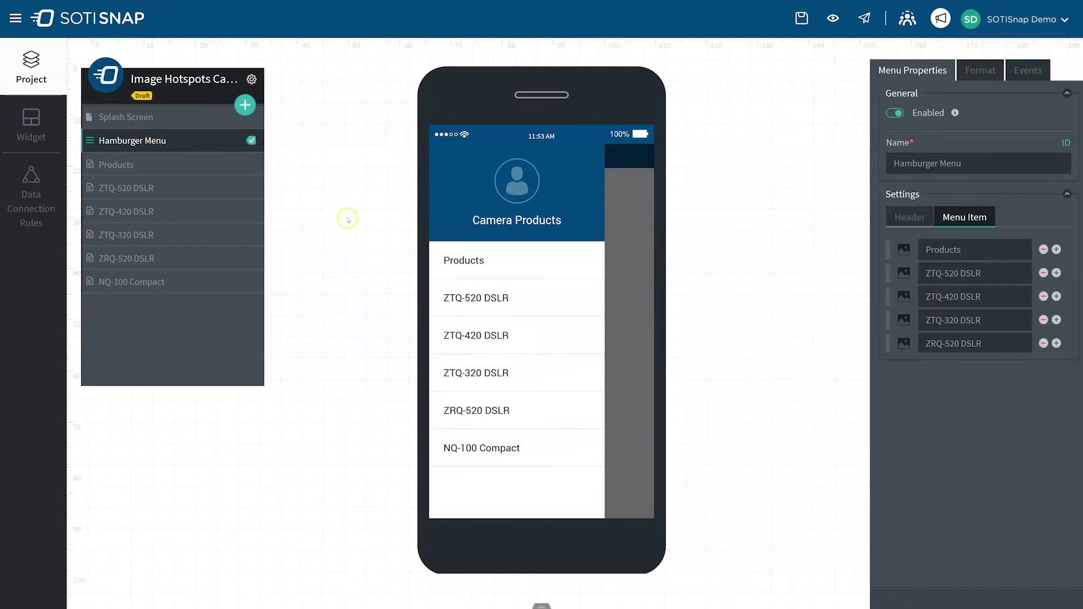
left_click(133, 166)
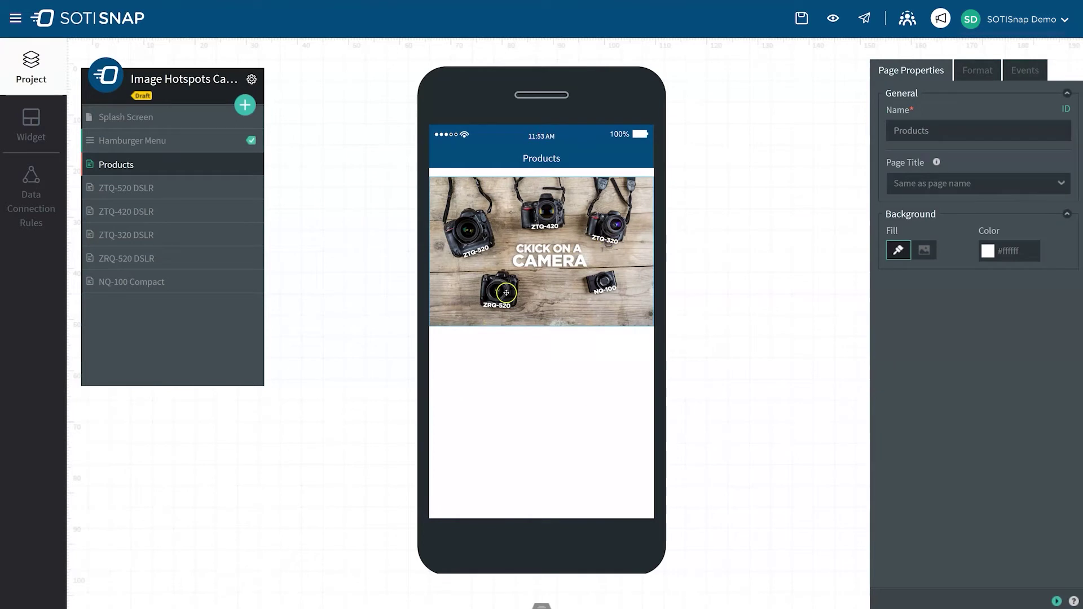
left_click(496, 292)
mouse_move(154, 165)
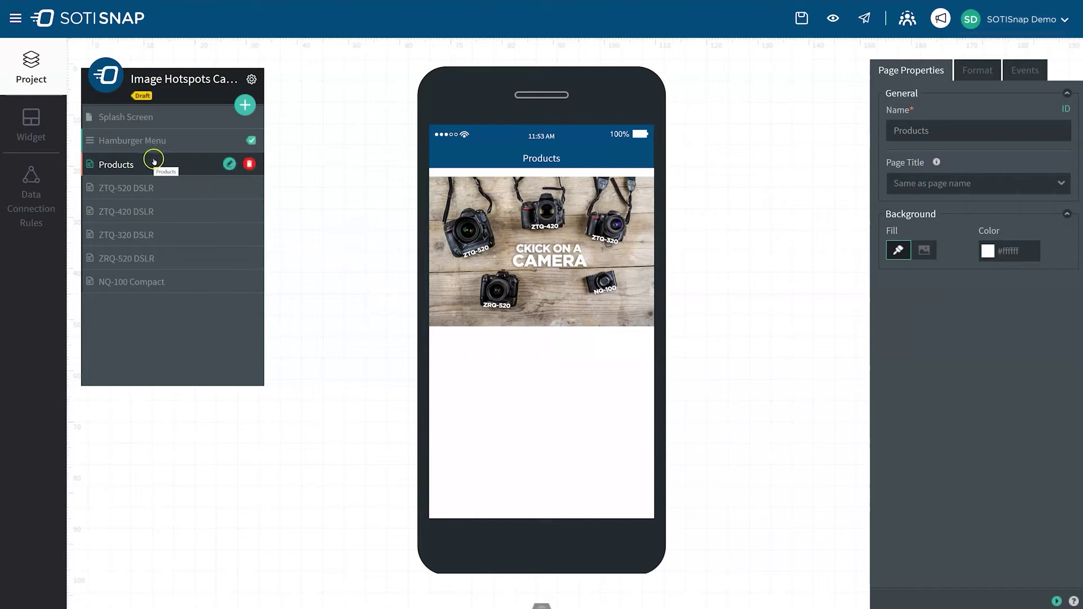
left_click(476, 216)
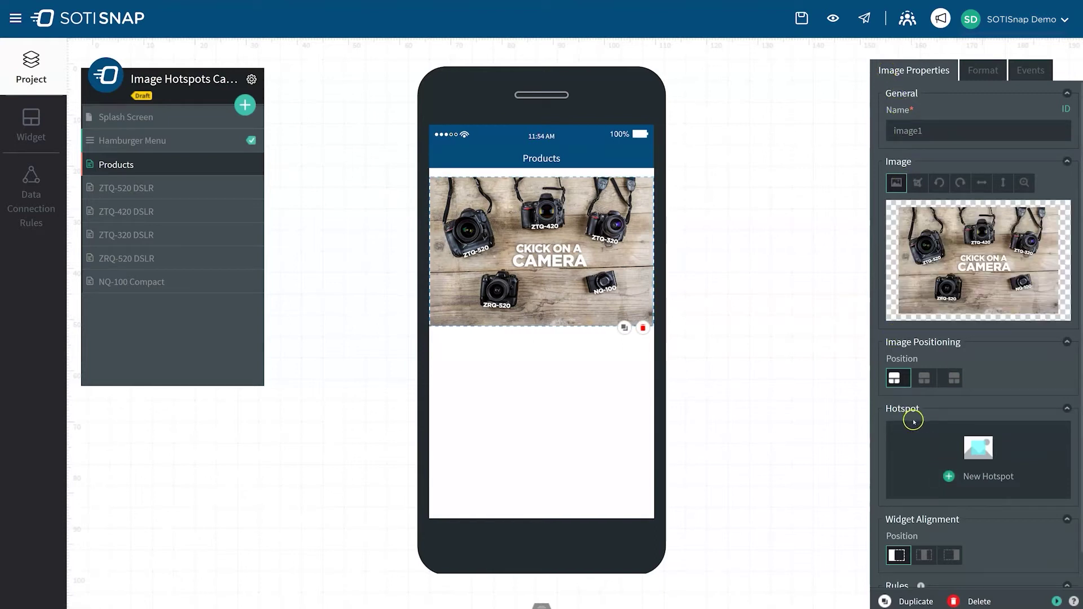
- Add a new image hotspot to the Products camera image
left_click(950, 477)
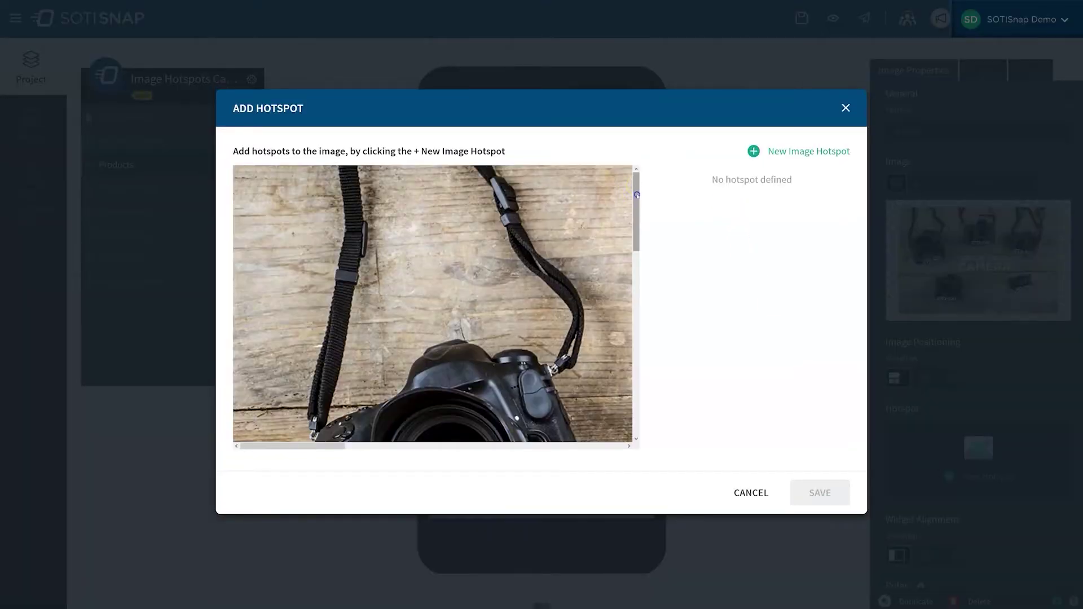
left_click_drag(637, 203, 639, 240)
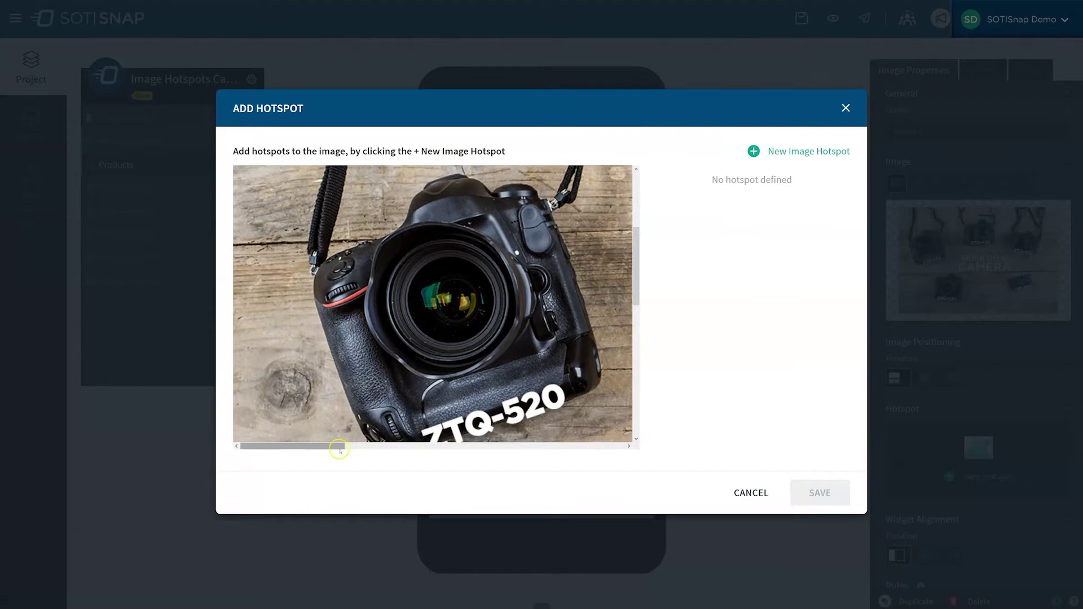
left_click_drag(337, 447, 353, 448)
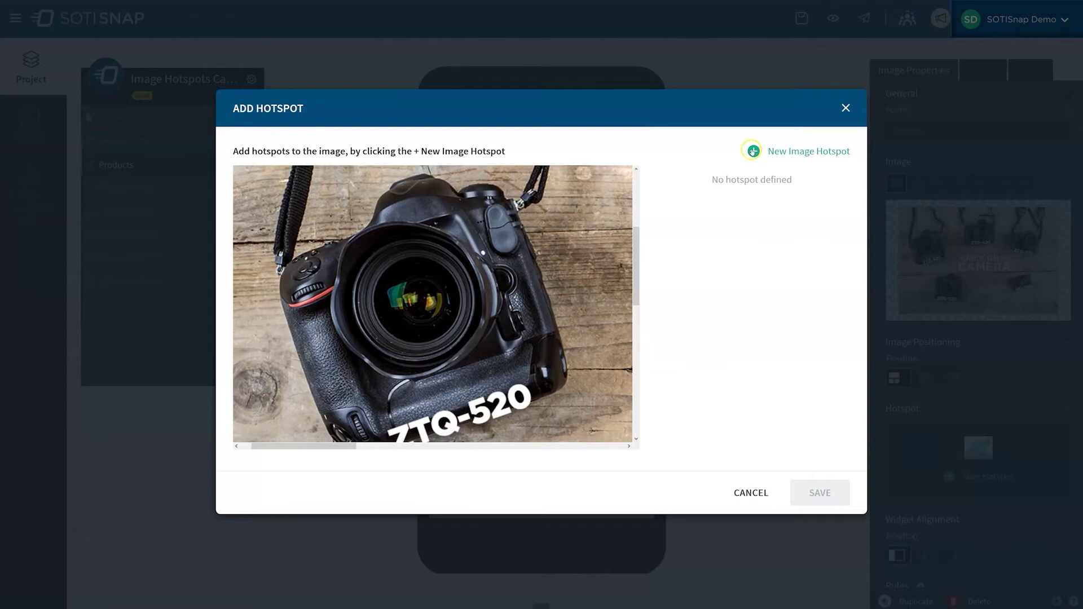
left_click(752, 150)
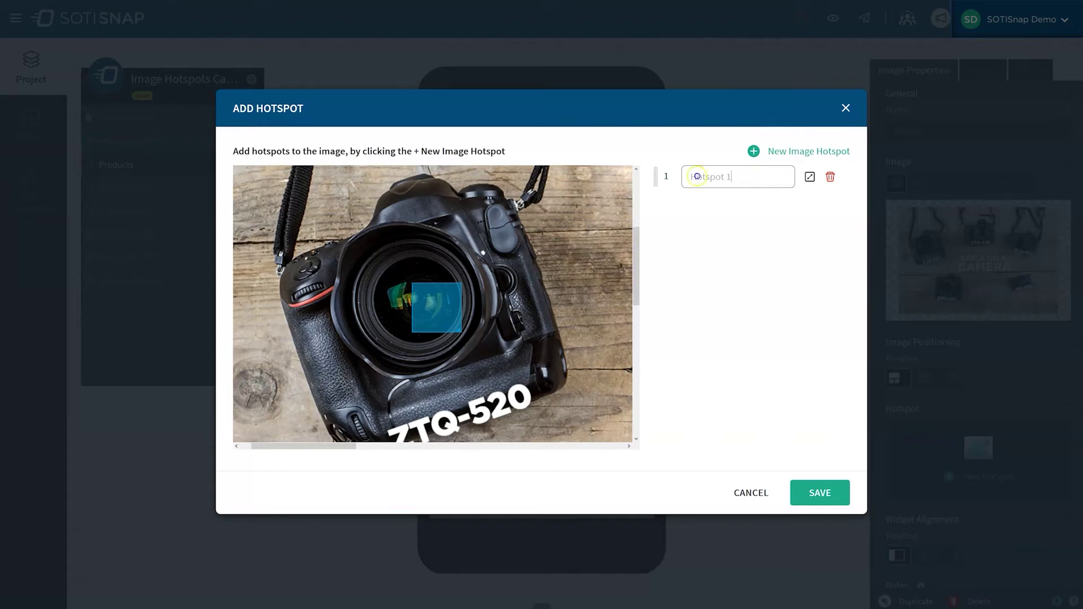
- Clear the default Hotspot 1 name to make way for 'Model ZTQ-520'
left_click_drag(698, 176, 760, 193)
key("BackSpace")
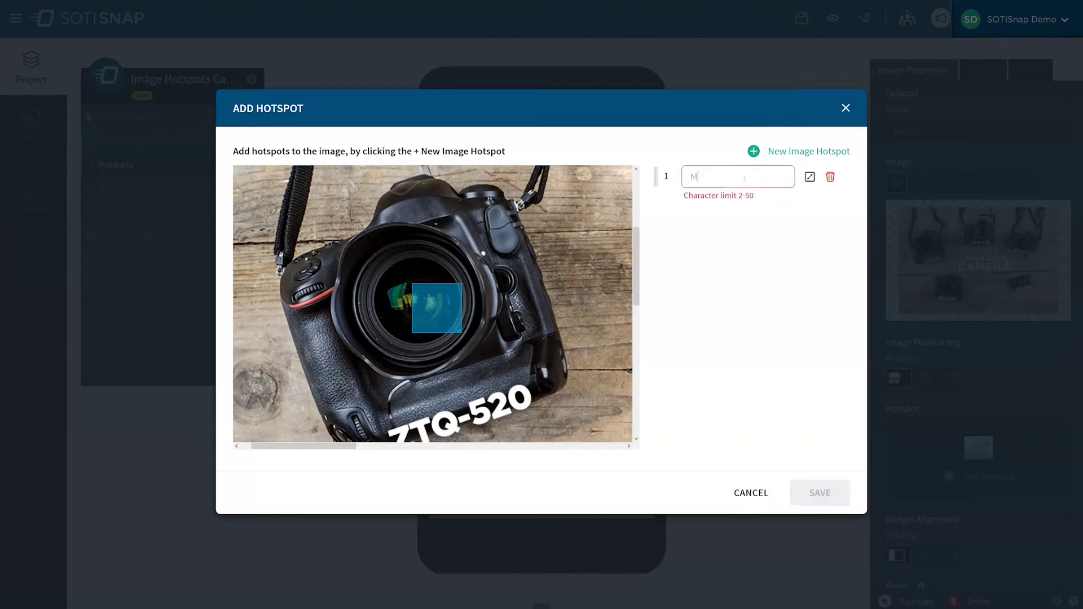
type("Model ZTQ-520")
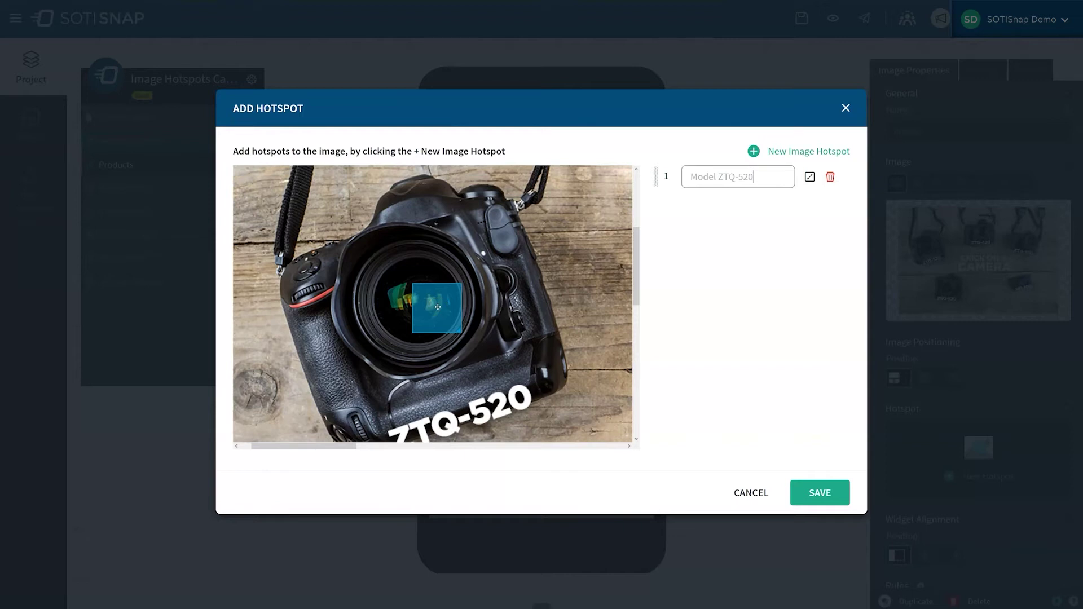
- Move the hotspot onto the ZTQ-520 camera and stretch it over the body and label
mouse_move(438, 307)
left_mouse_down()
mouse_move(415, 302)
mouse_move(417, 287)
mouse_move(568, 406)
left_mouse_up()
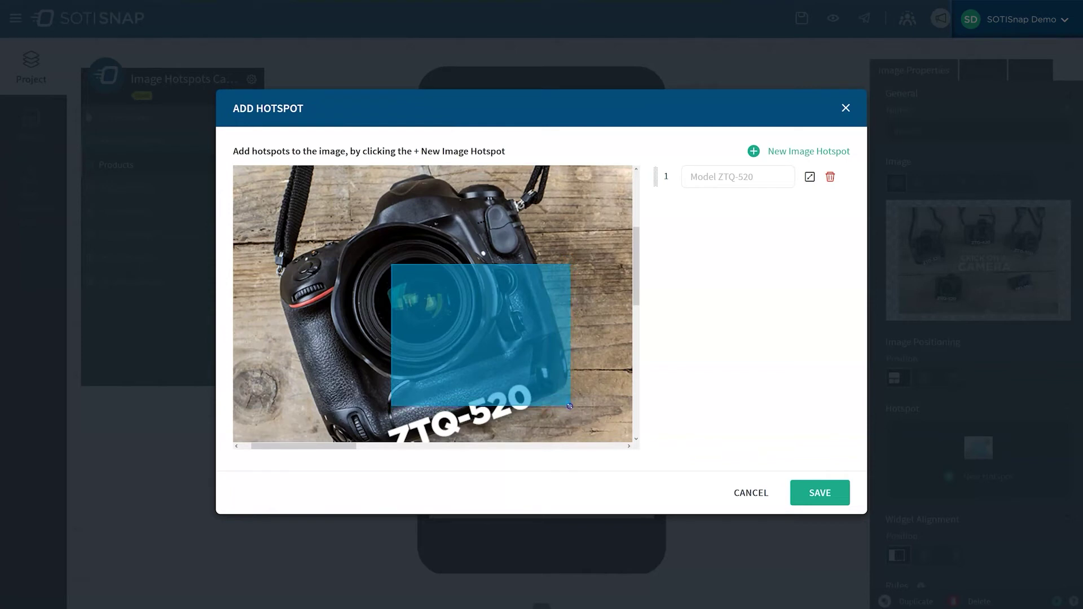
left_click_drag(393, 267, 285, 184)
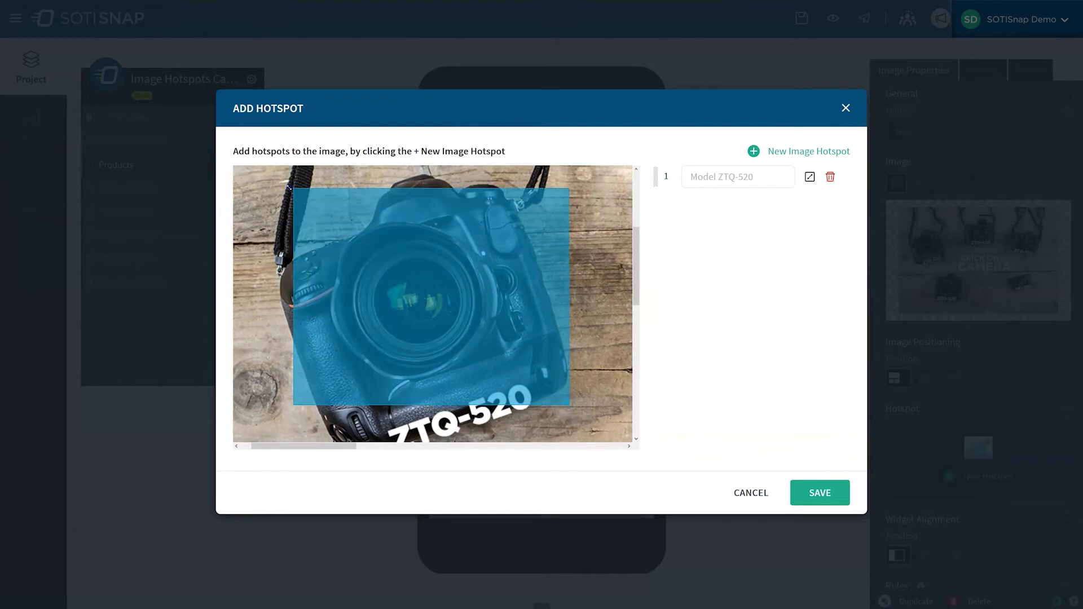
scroll(381, 284, "down", 3)
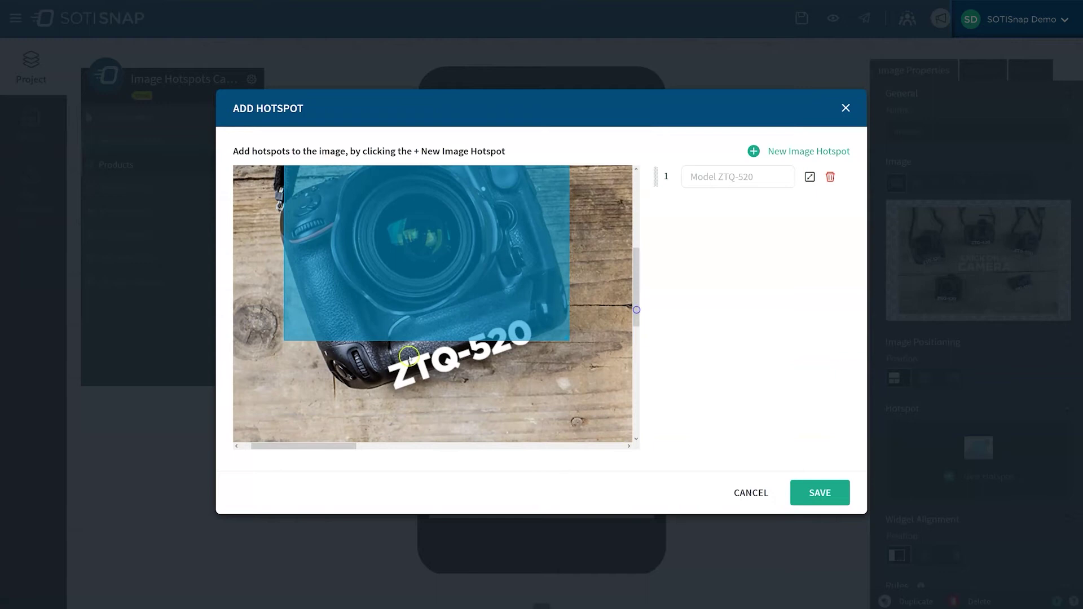
left_click_drag(286, 341, 279, 395)
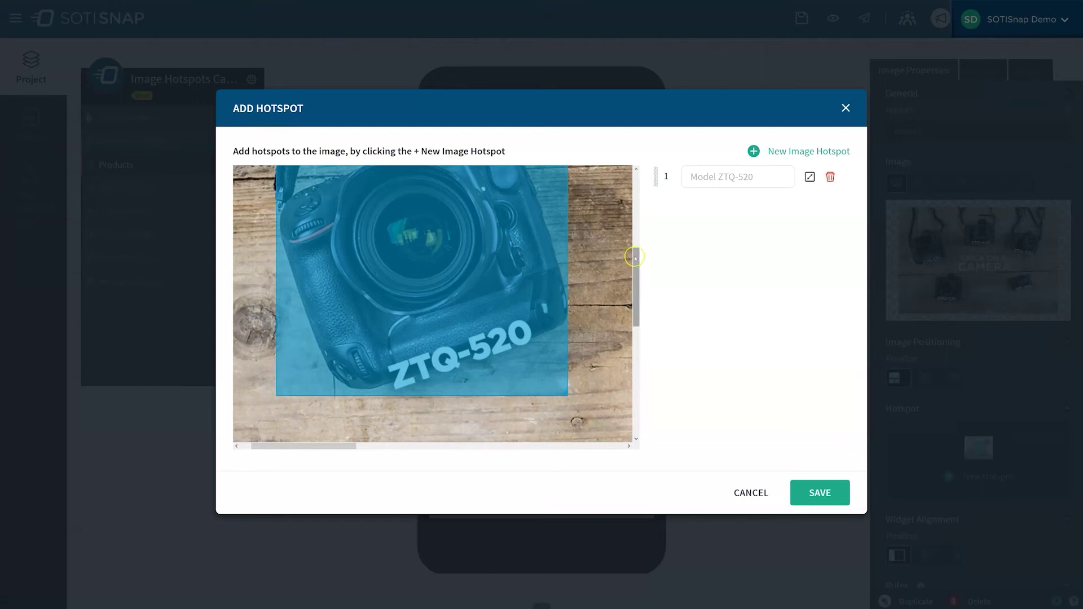
left_click_drag(635, 257, 633, 220)
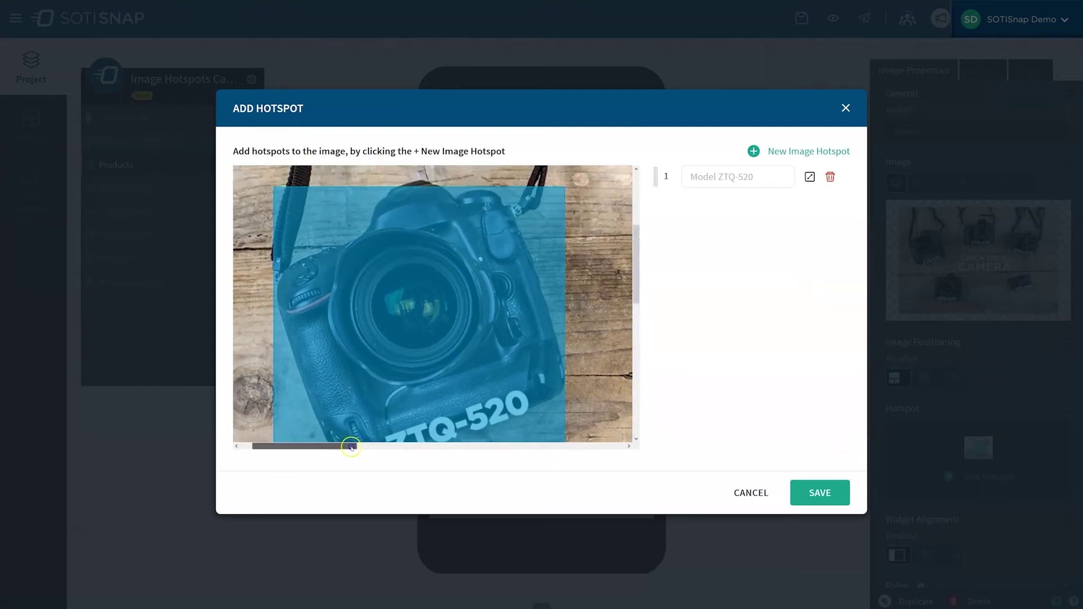
left_click_drag(350, 446, 462, 462)
left_click_drag(634, 254, 635, 254)
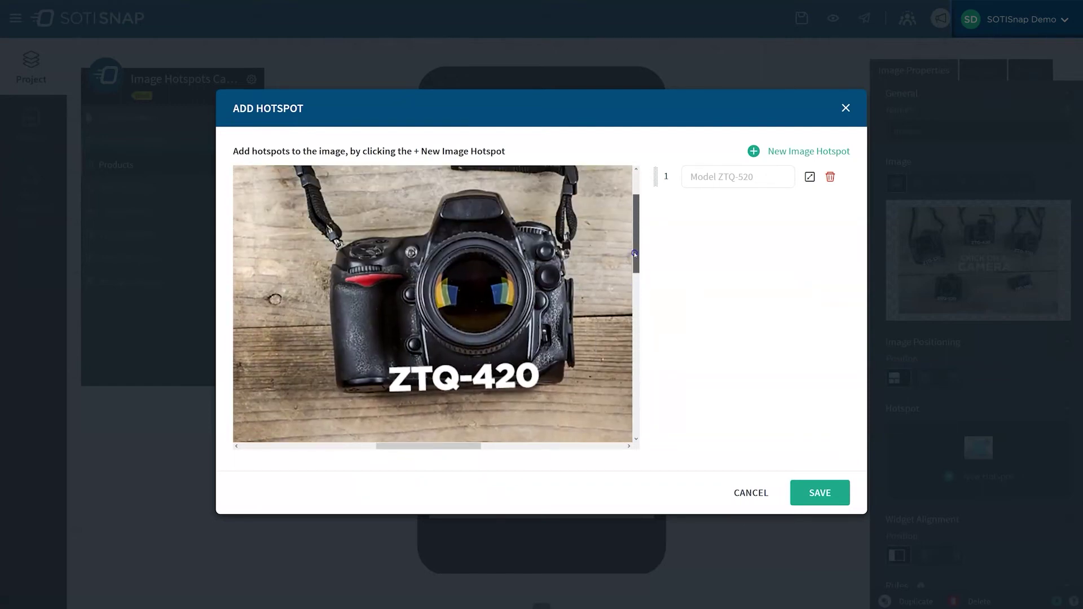
- Add a second hotspot and fit it over the ZTQ-420 camera
left_click(754, 151)
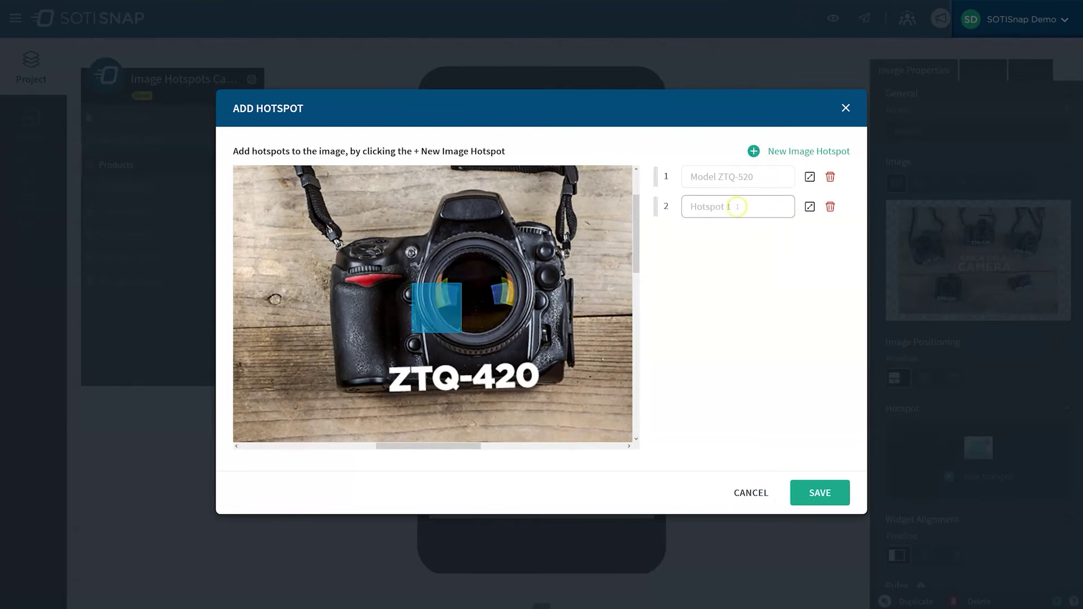
type("Model ZTQ-420")
mouse_move(436, 307)
left_mouse_down()
mouse_move(474, 298)
mouse_move(338, 396)
left_mouse_up()
left_click_drag(457, 339, 582, 192)
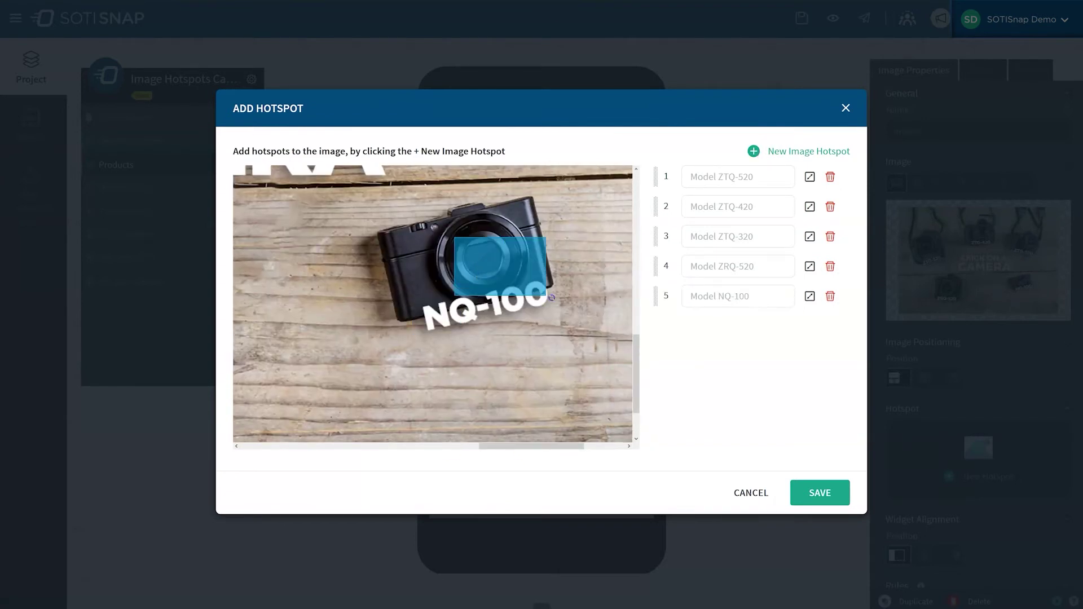
- Save the five camera hotspots and close the Add Hotspot dialog
left_click(815, 495)
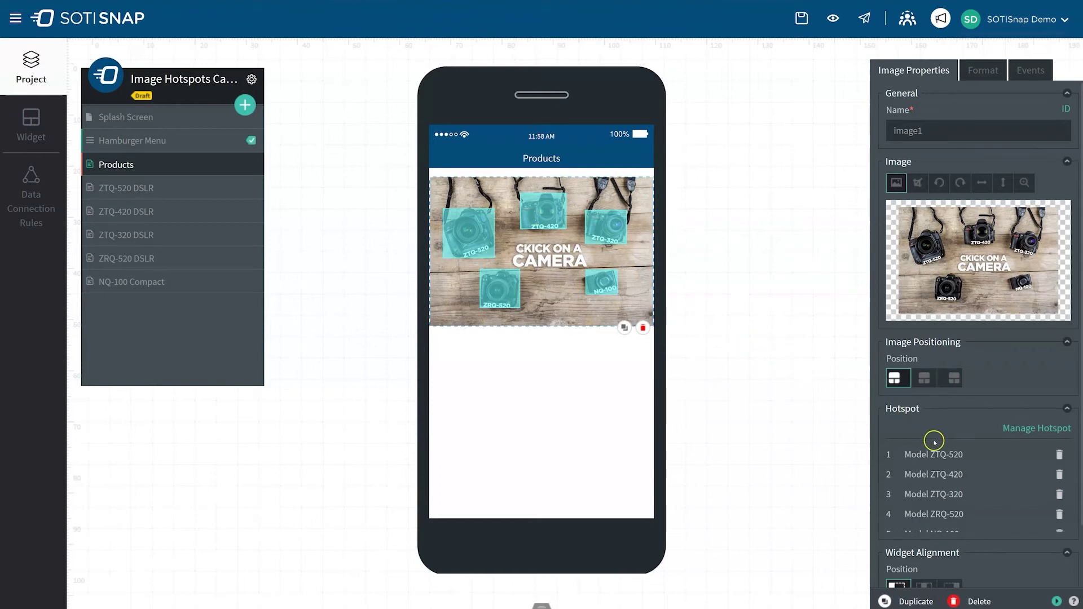
mouse_move(974, 491)
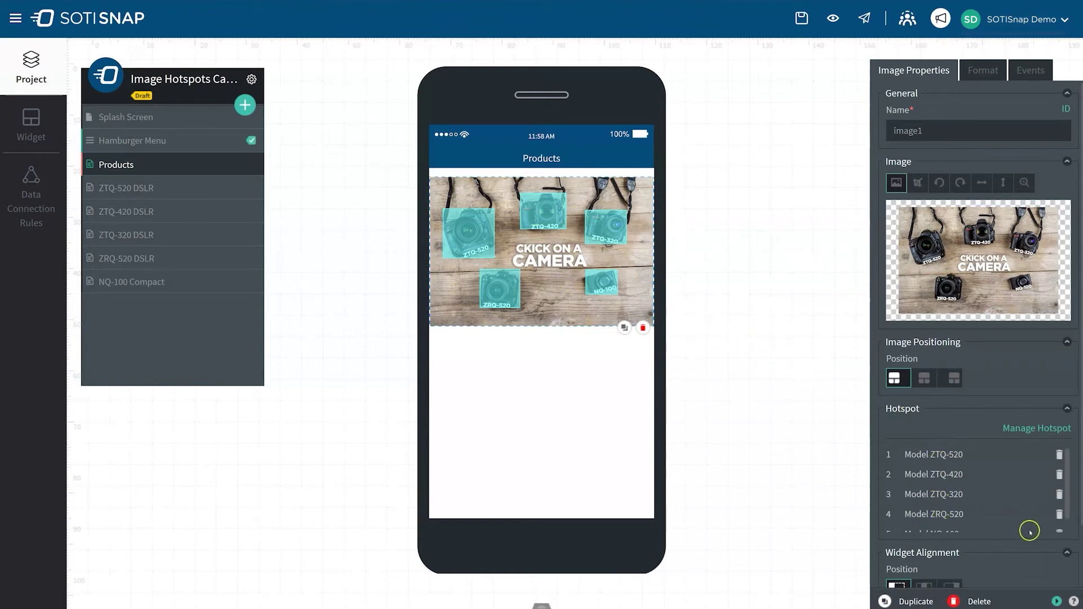
left_click_drag(1071, 474, 1071, 500)
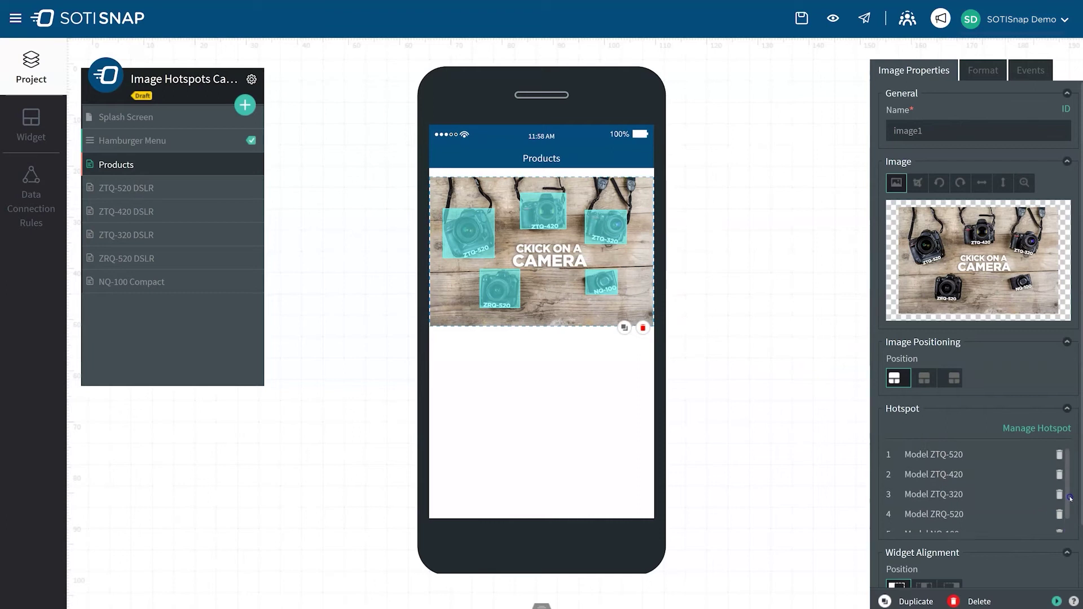
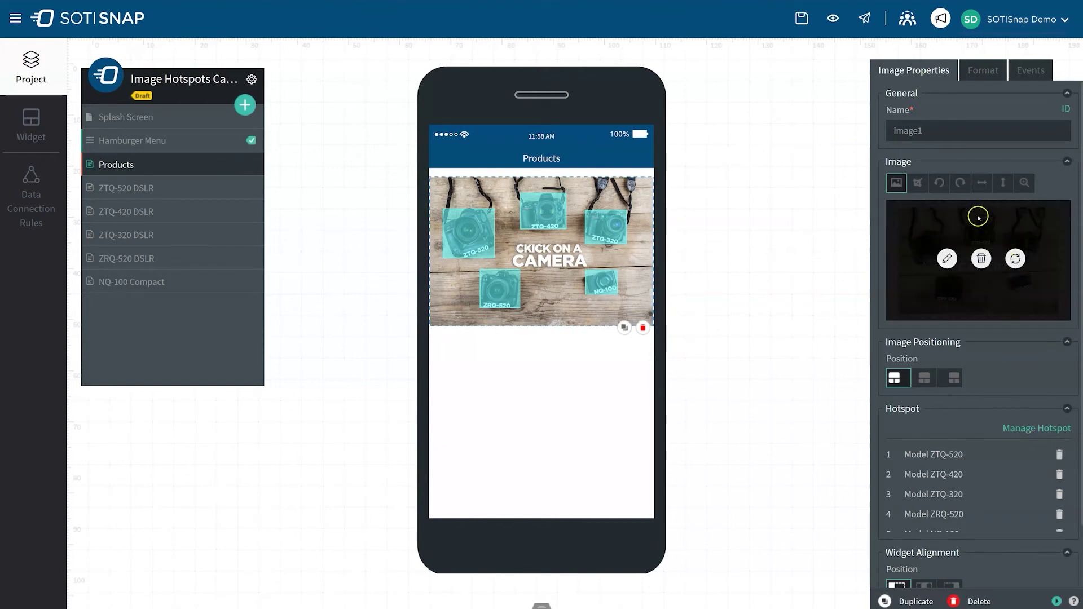
- Open the Events settings for the camera image on the Products page
left_click(923, 127)
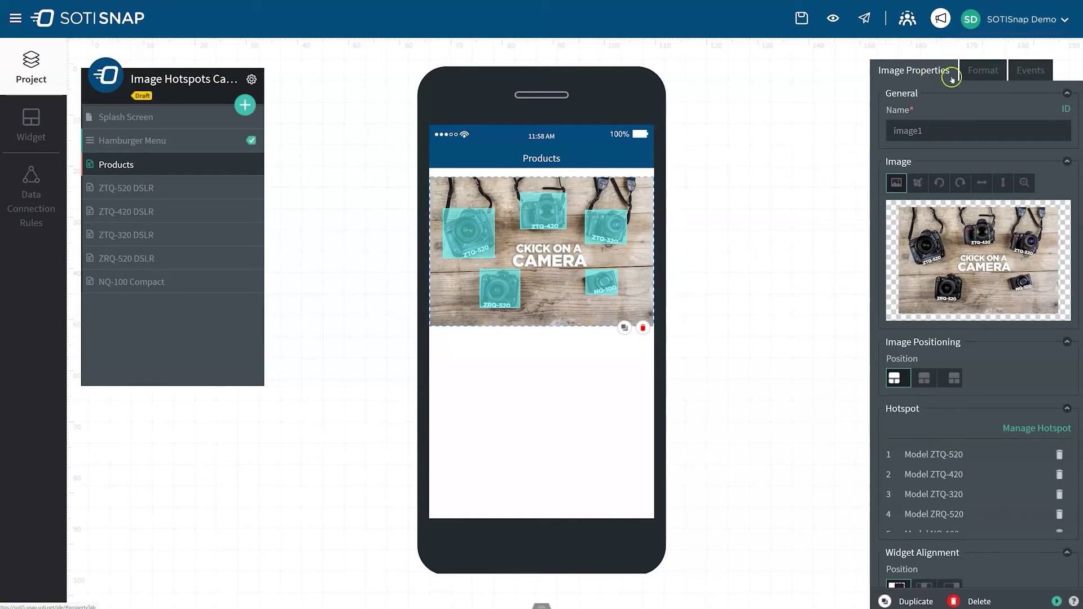
left_click(1026, 75)
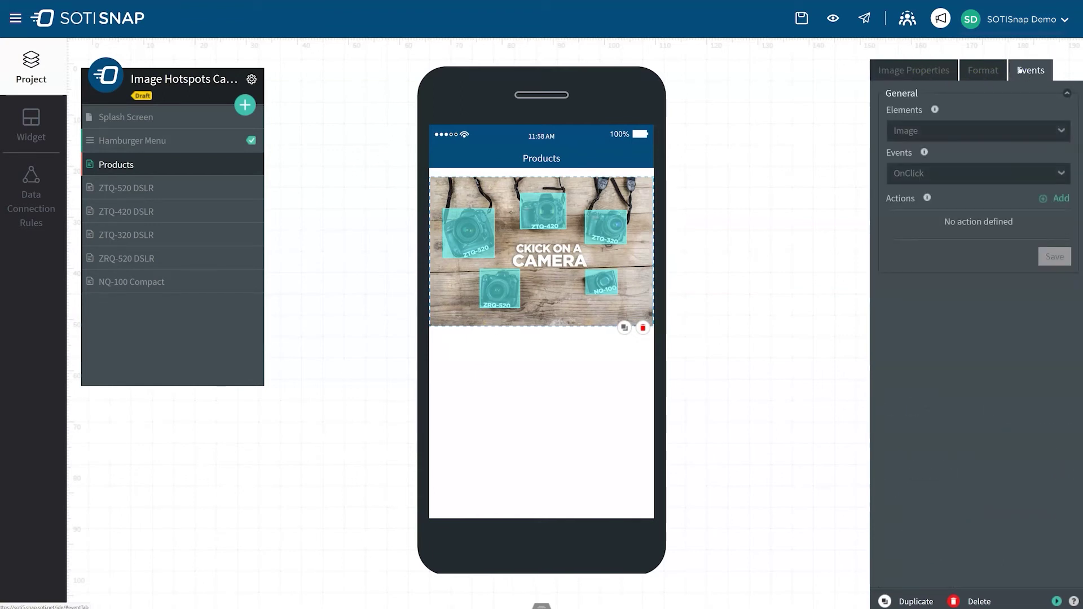
- Choose the Model ZTQ-520 hotspot as the element in the Events panel
left_click(1060, 132)
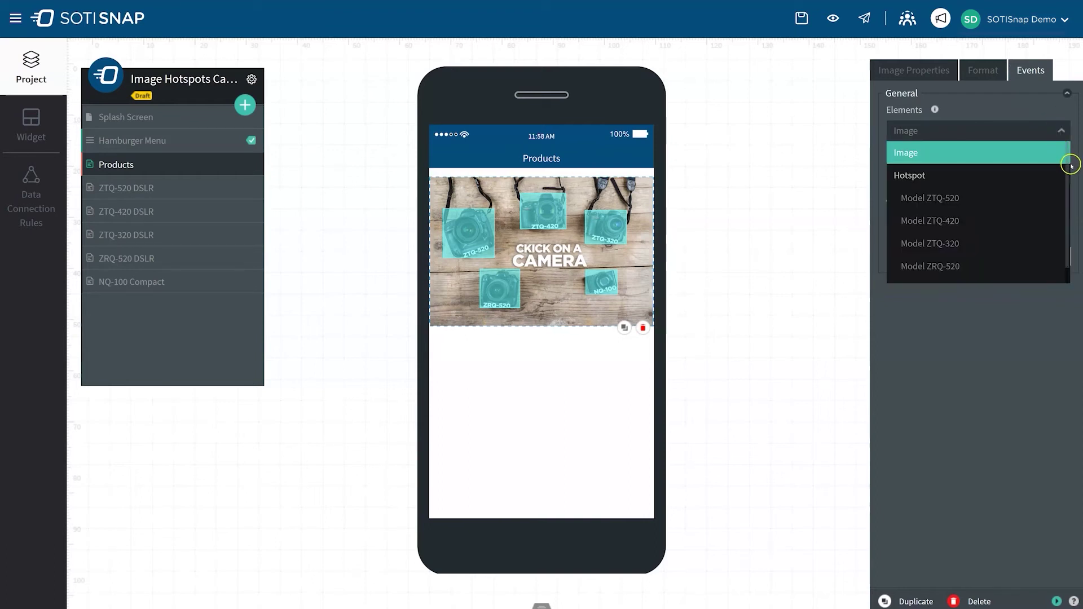
left_click(944, 199)
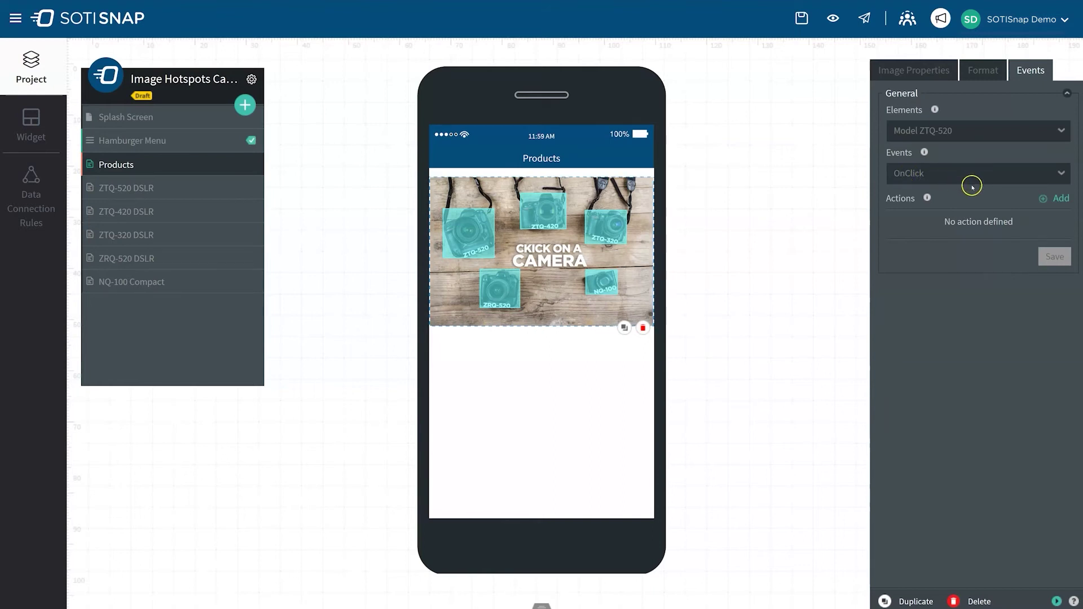
- Add an OnClick Navigate action linking Model ZTQ-520 to the ZTQ-520 DSLR page
left_click(1064, 199)
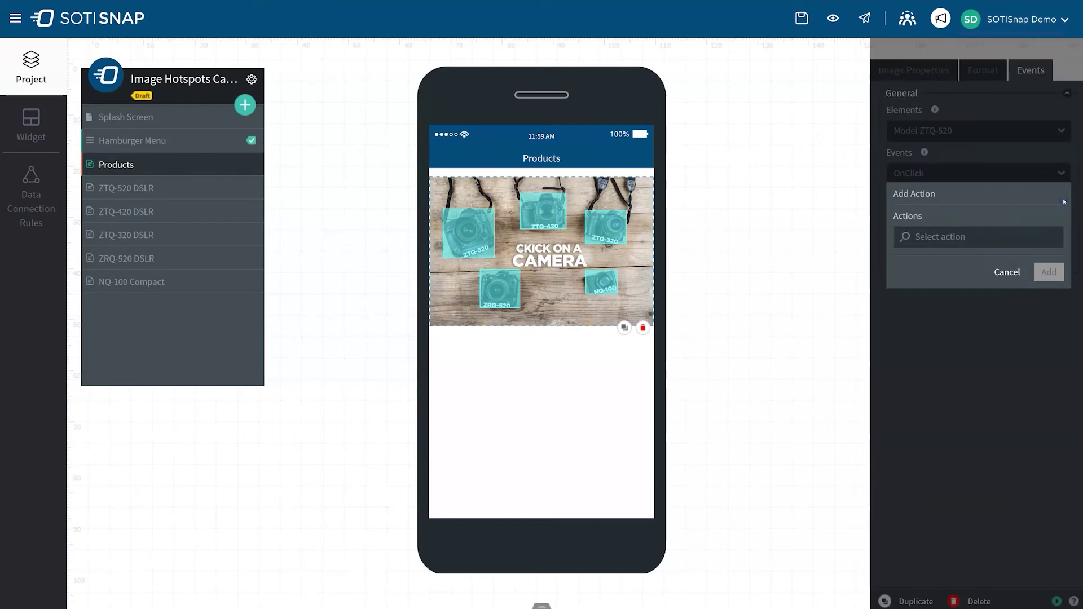
left_click(1000, 241)
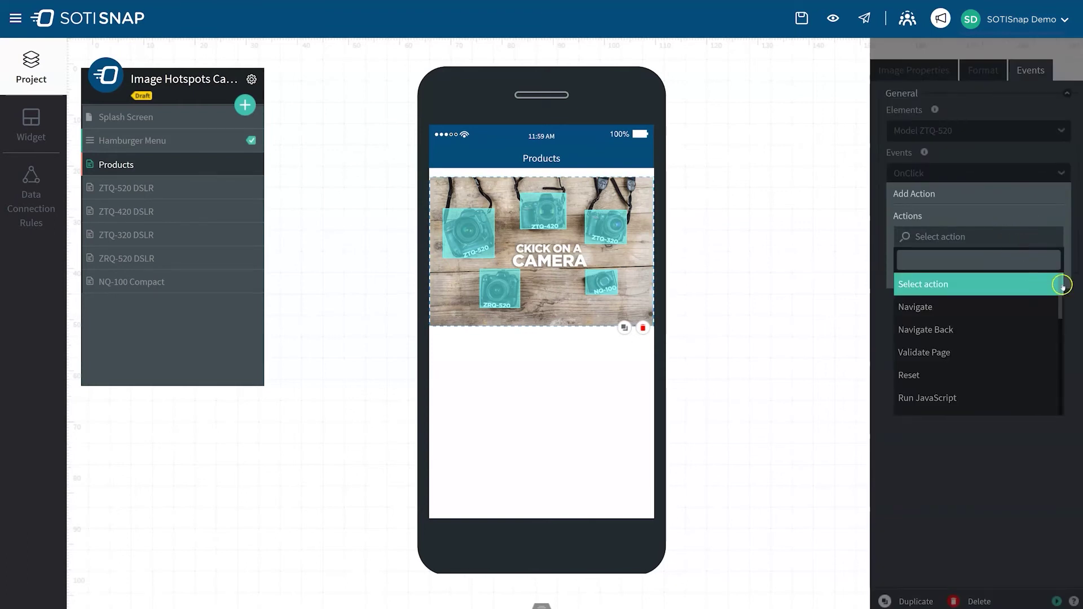
mouse_move(1063, 286)
left_mouse_down()
mouse_move(1064, 355)
mouse_move(1075, 321)
left_mouse_up()
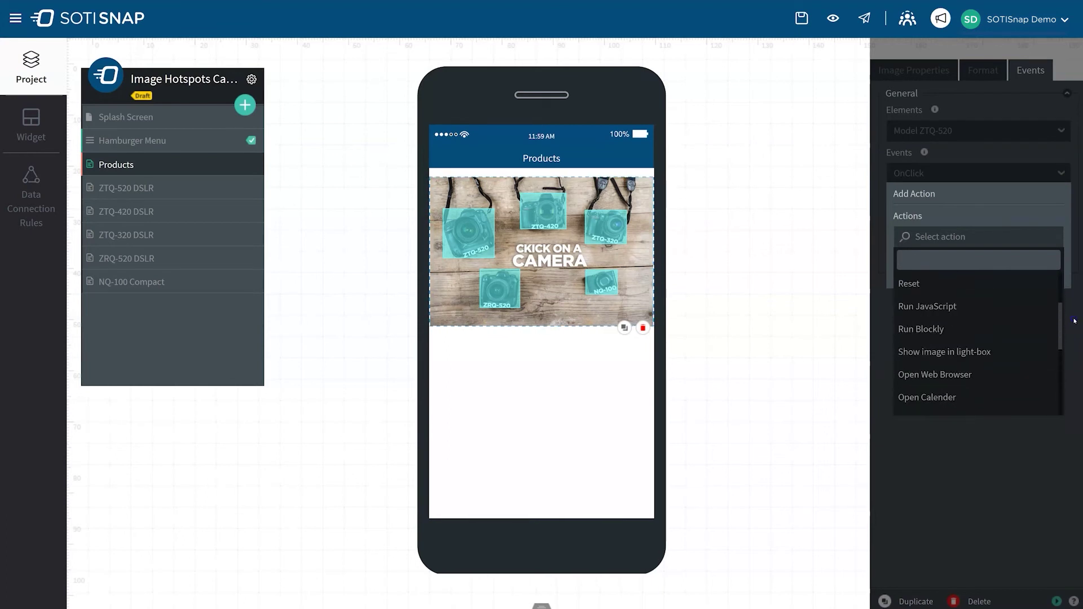
scroll(1023, 330, "up", 3)
scroll(1022, 330, "down", 2)
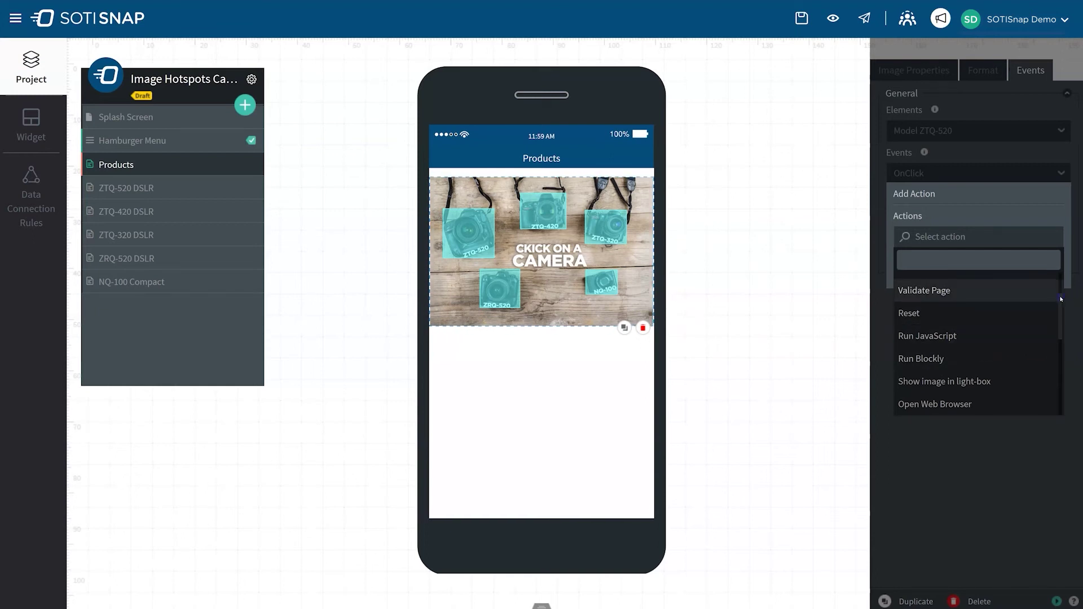
scroll(1062, 299, "up", 3)
left_click(926, 280)
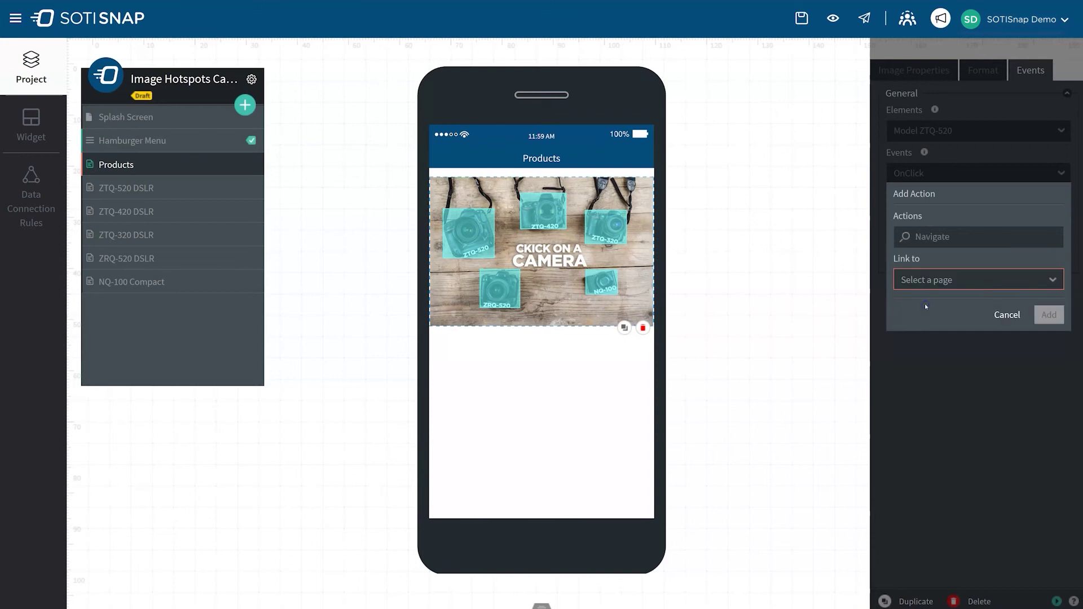
left_click(997, 282)
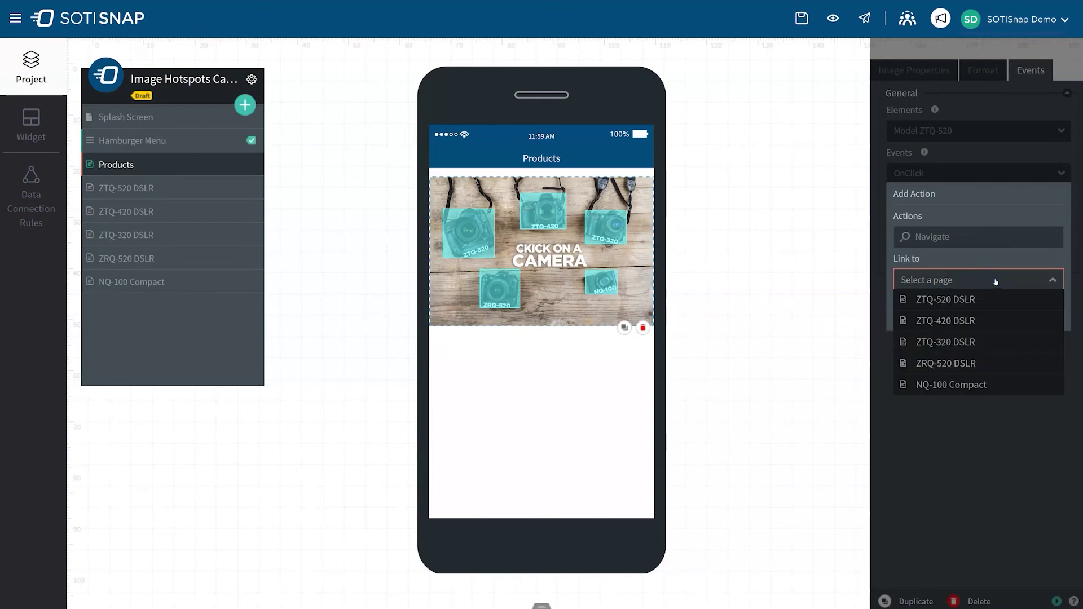
left_click(955, 300)
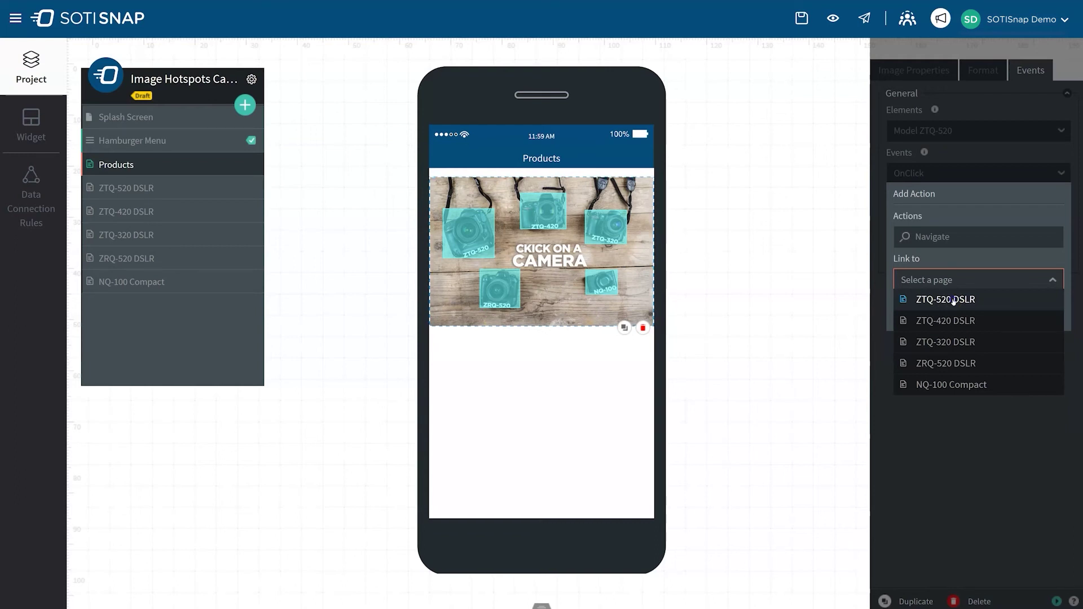
left_click(955, 300)
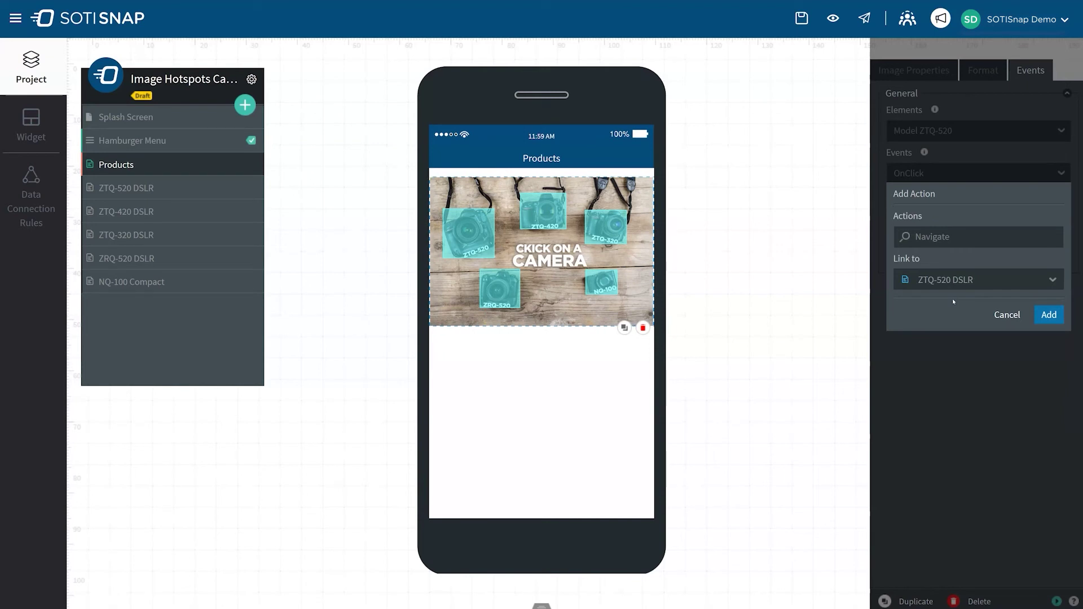
left_click(1049, 315)
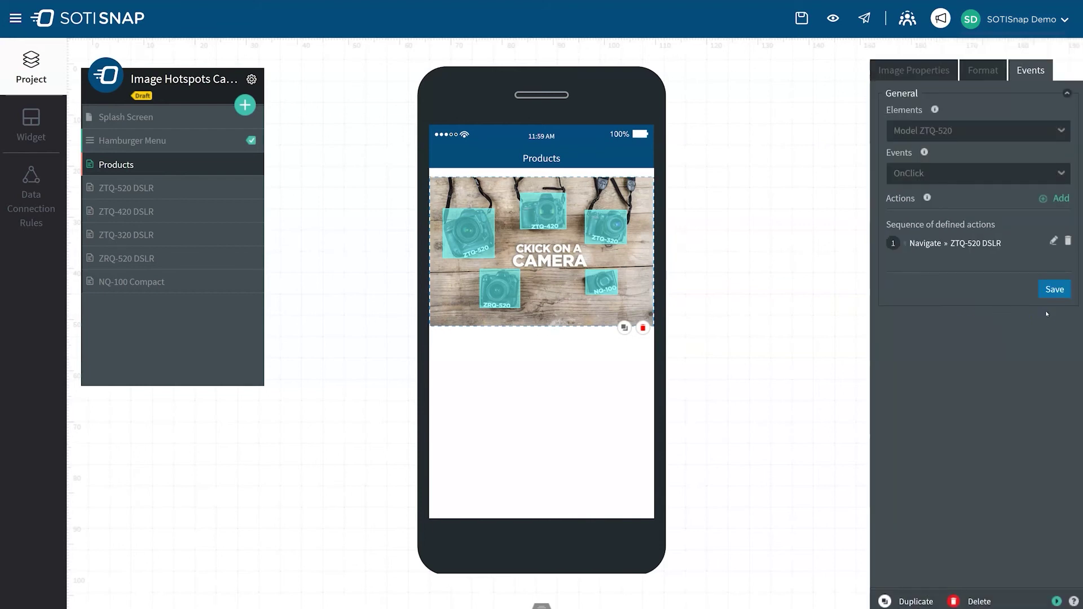
- Save the ZTQ-520 Navigate action and dismiss the 'Actions saved successfully' notice
left_click(1054, 288)
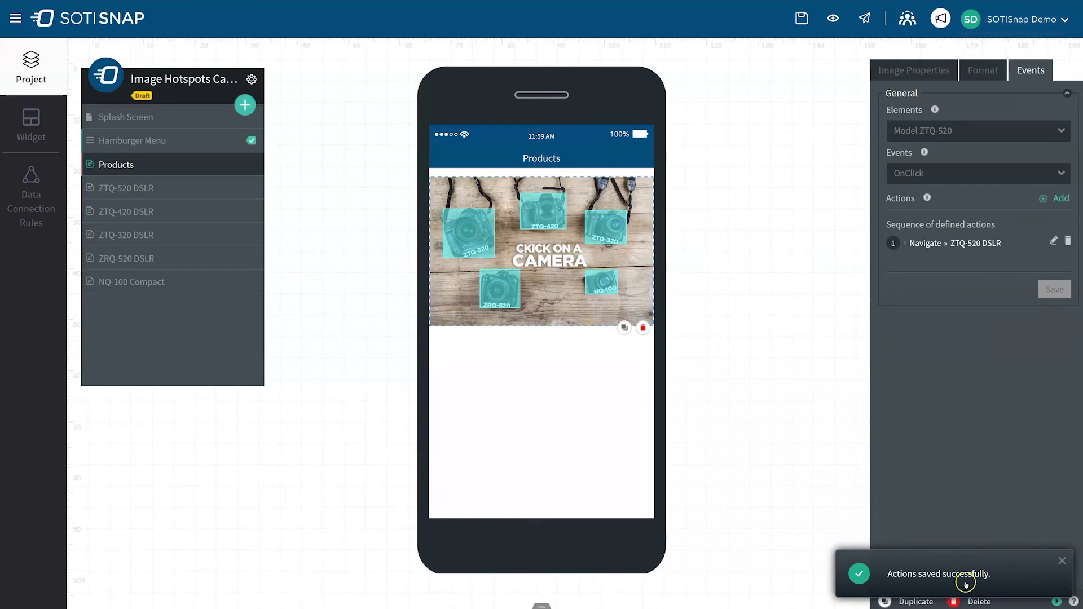
left_click(1063, 561)
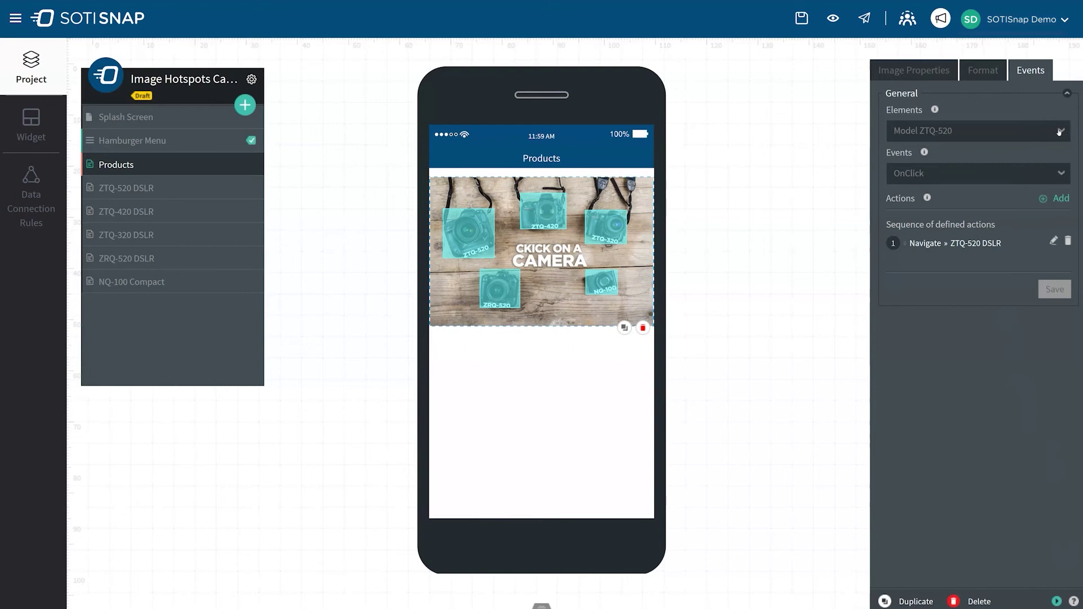
- Give the Model ZTQ-420 hotspot a saved Navigate action to the ZTQ-420 DSLR page
left_click(1061, 132)
left_click(974, 170)
left_click(1054, 198)
left_click(949, 279)
left_click(957, 316)
left_click(1054, 289)
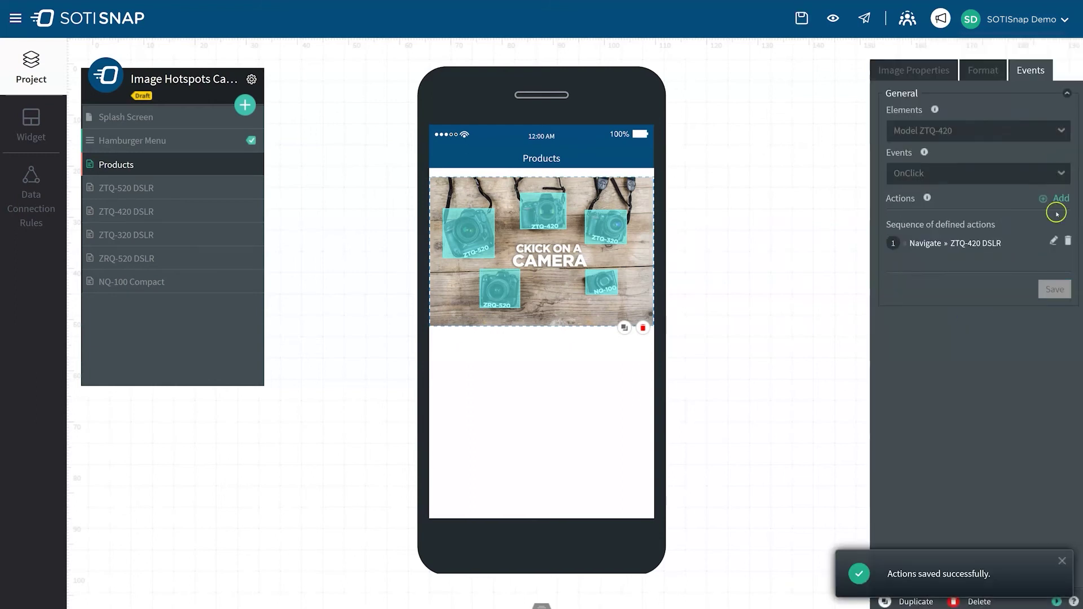
- Add and save a Navigate action for the Model ZTQ-320 hotspot
left_click(1059, 132)
left_click(974, 191)
left_click(1057, 206)
left_click(948, 237)
left_click(931, 279)
left_click(978, 279)
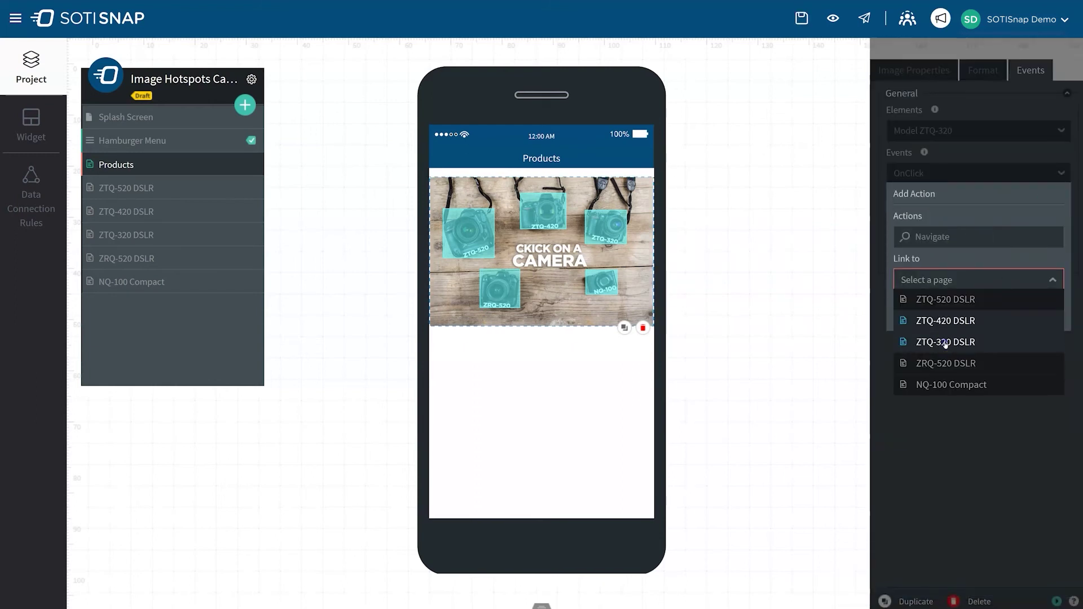
left_click(947, 345)
left_click(1054, 289)
left_click(1061, 132)
- Link the Model ZRQ-520 hotspot to the ZRQ-520 DSLR page and save it
left_click(974, 212)
left_click(1058, 205)
left_click(948, 279)
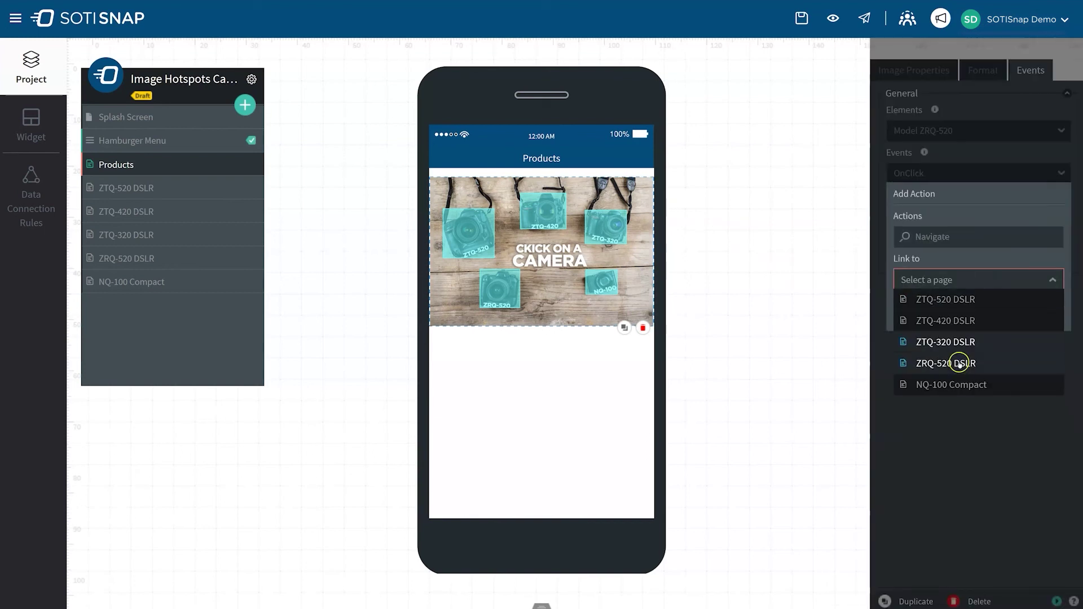
left_click(960, 364)
left_click(1055, 289)
left_click(1059, 132)
- Add a Navigate action linking the Model NQ-100 hotspot to the NQ-100 Compact page
left_click(974, 233)
left_click(1057, 206)
left_click(948, 237)
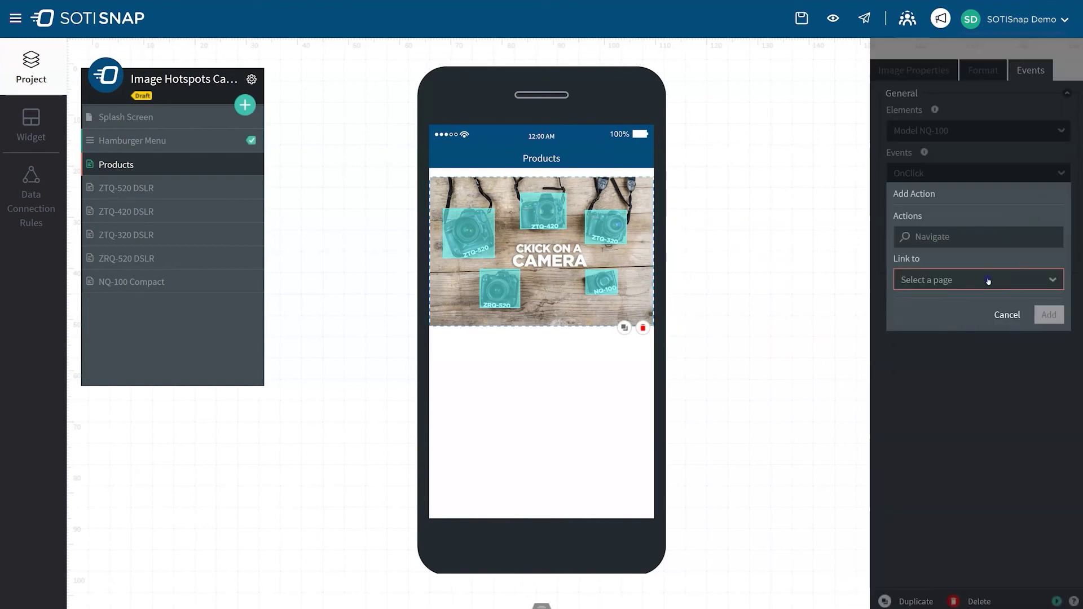
left_click(988, 281)
left_click(952, 387)
left_click(1050, 315)
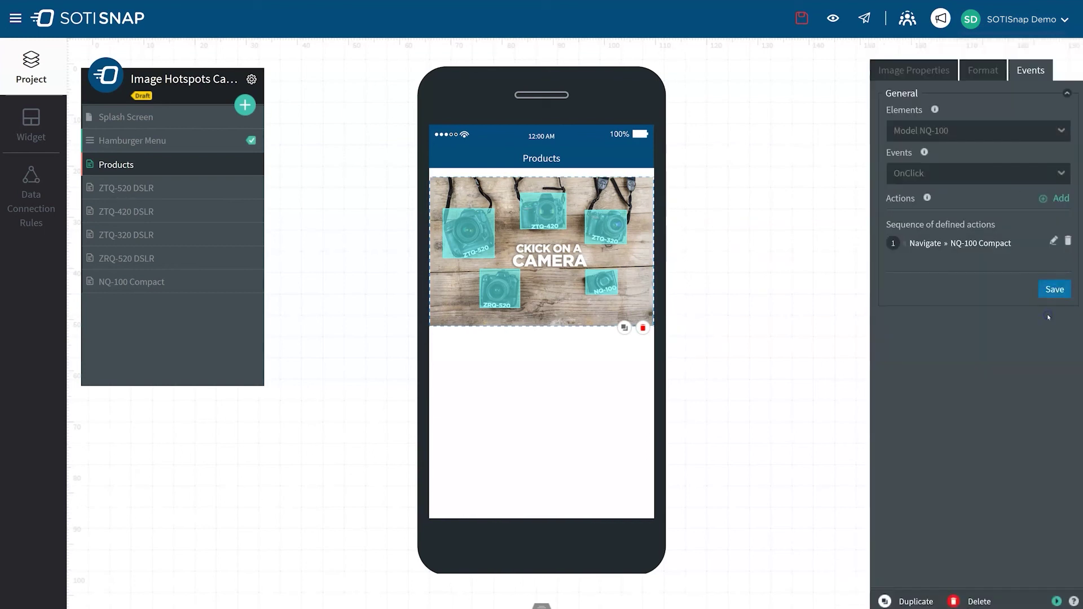
- Check each hotspot's Navigate action from ZTQ-520 through NQ-100 in the Elements list
left_click(980, 135)
left_click(935, 193)
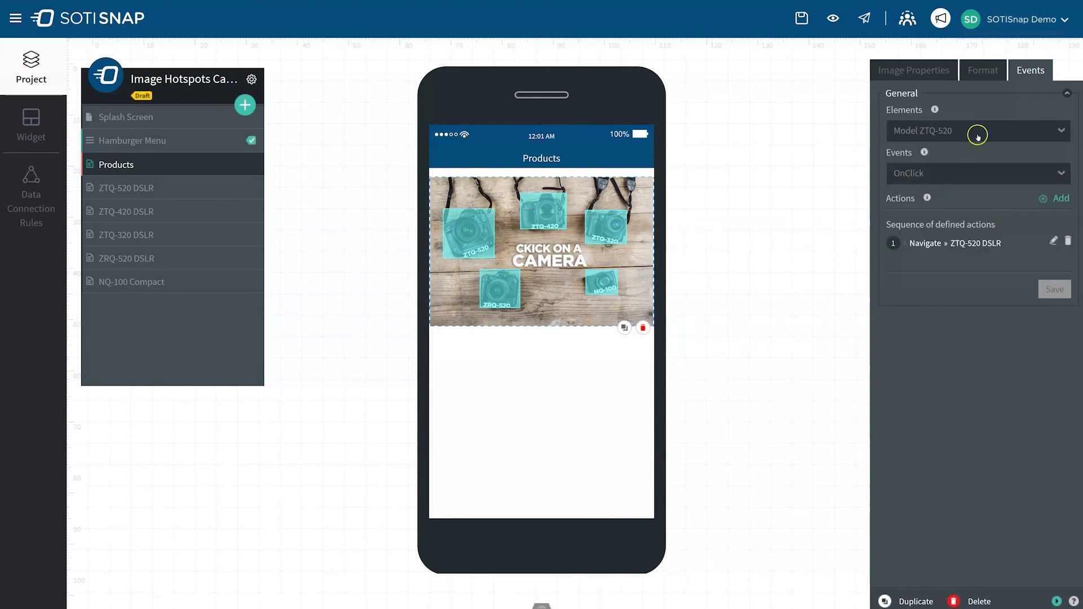
left_click(978, 136)
left_click(940, 211)
left_click(961, 132)
left_click(940, 225)
left_click(979, 132)
left_click(940, 245)
left_click(981, 134)
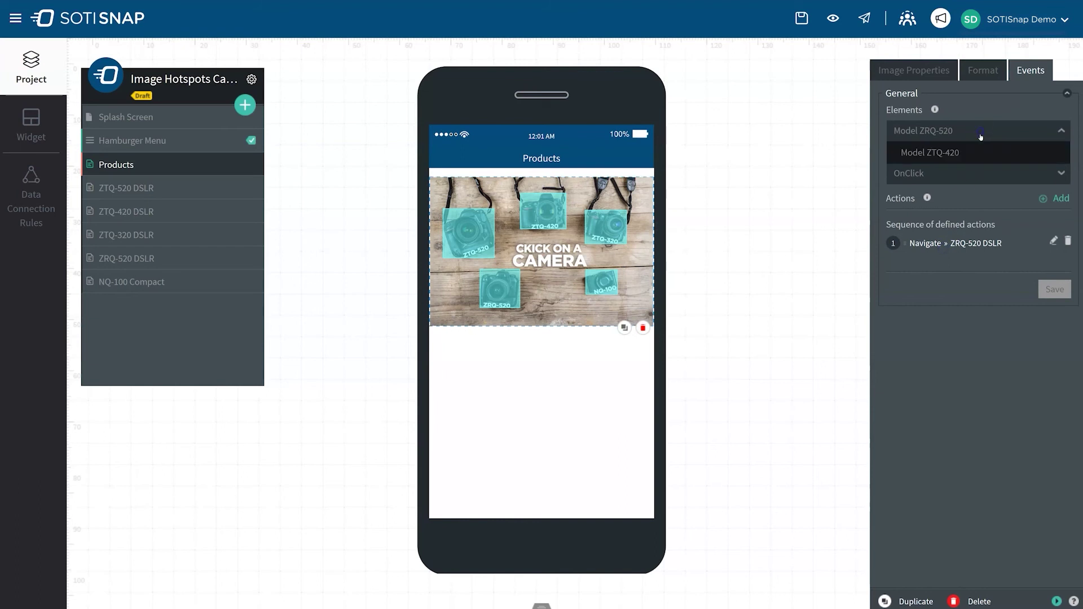
left_click(940, 250)
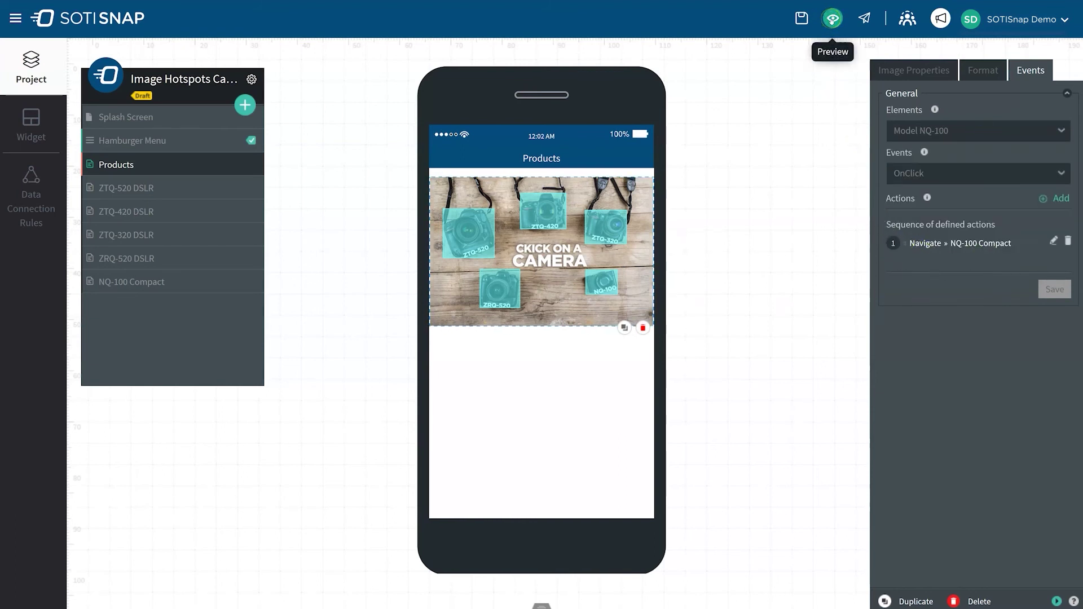
- Start an app preview with the default skin, showing the Products page
left_click(833, 18)
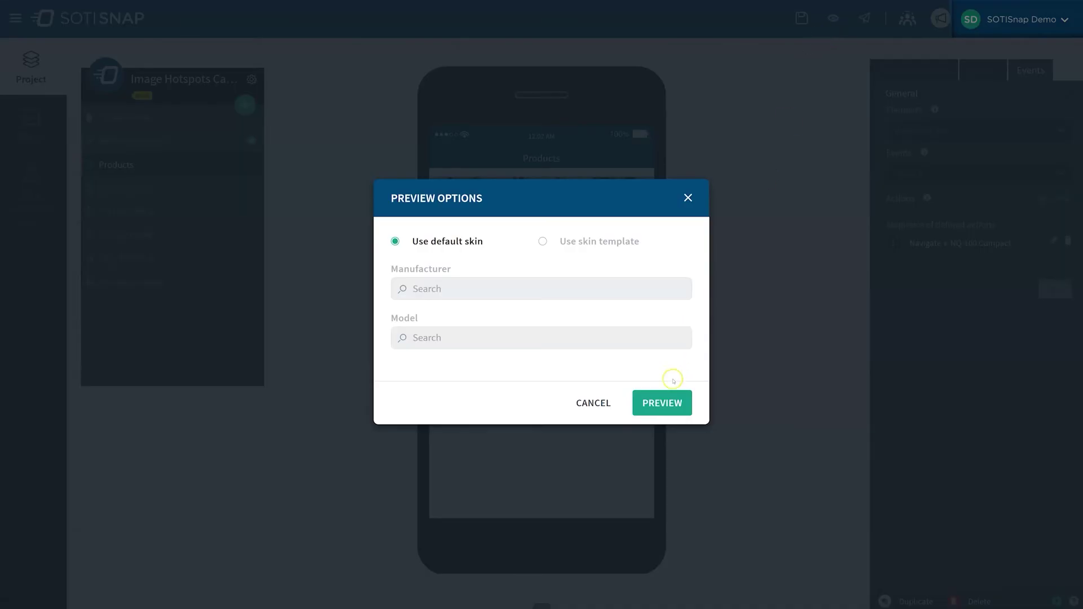
left_click(663, 403)
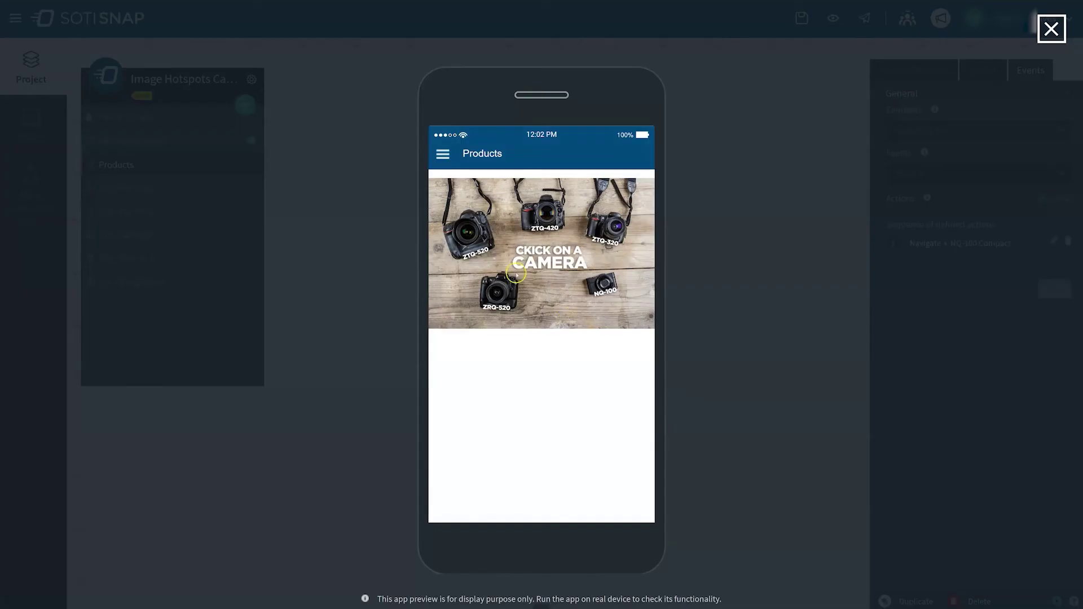
- Test the ZTQ-520, ZTQ-420 and ZTQ-320 hotspots, returning to Products via the menu
left_click(468, 232)
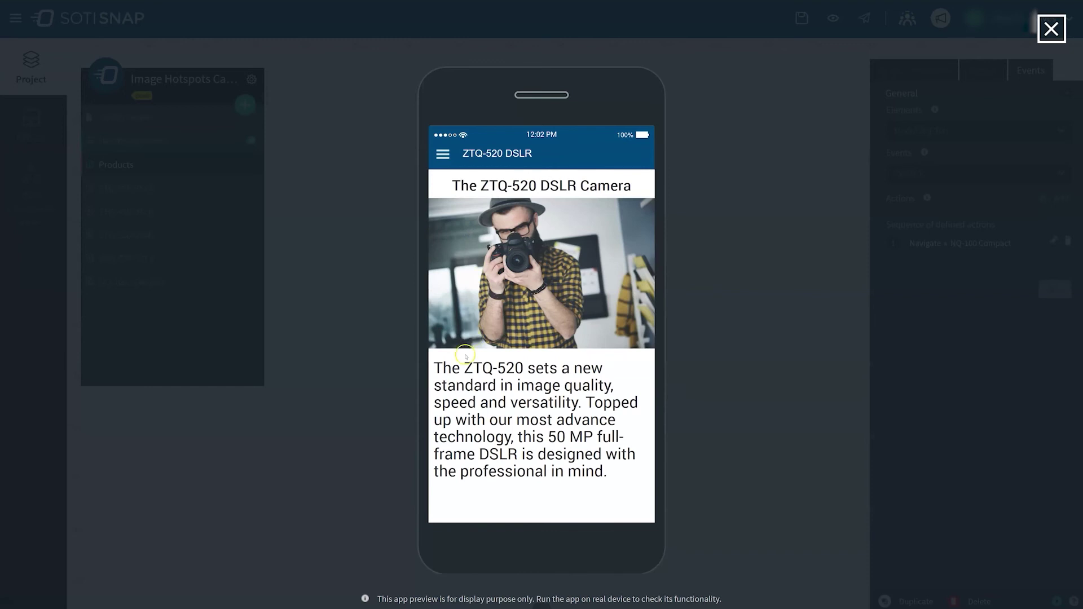
left_click(443, 153)
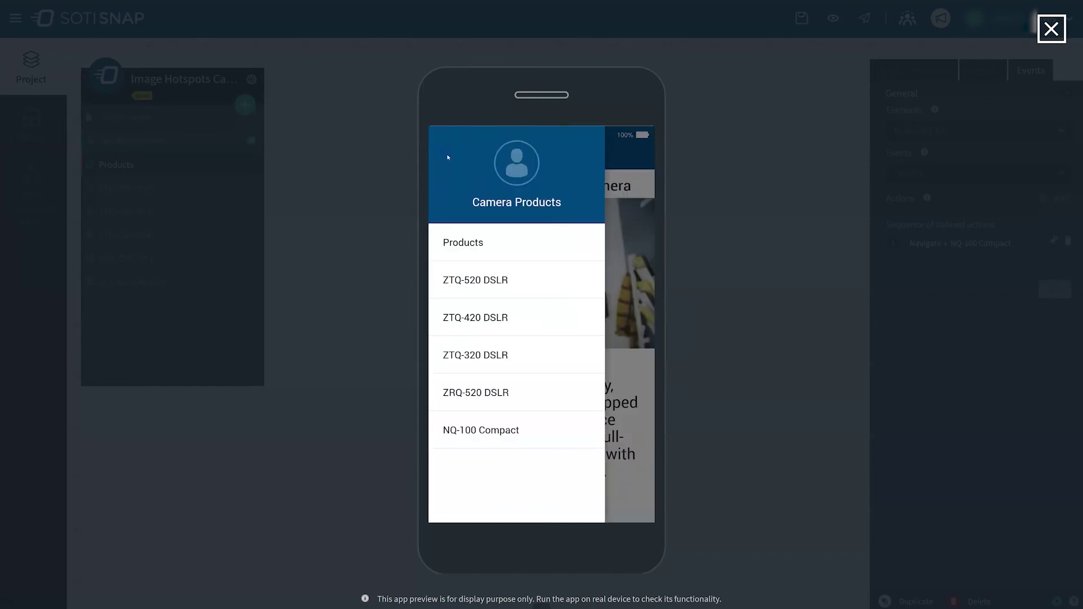
left_click(472, 246)
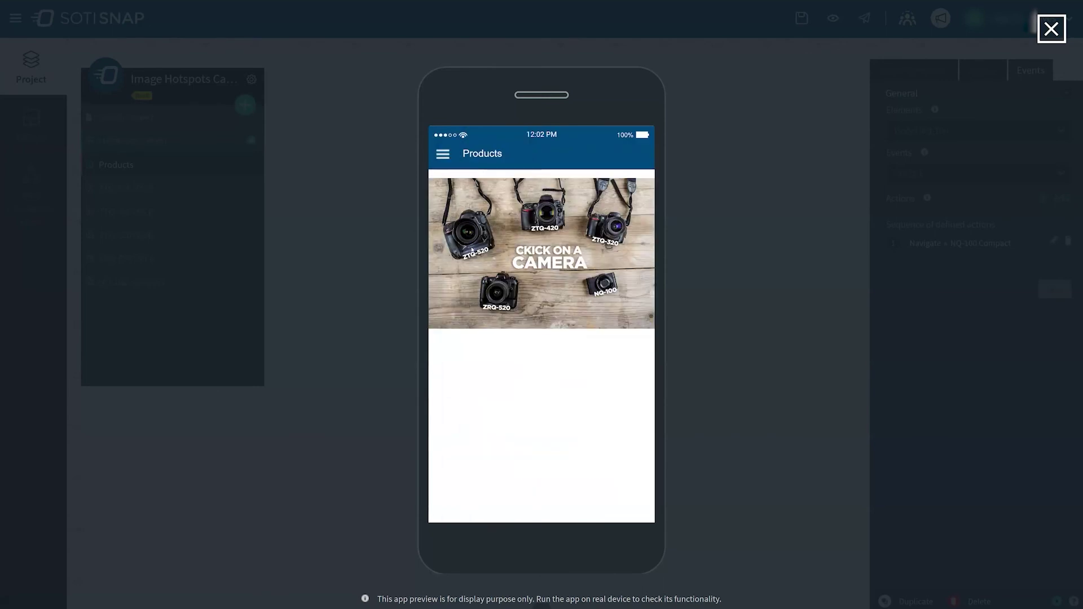
left_click(543, 216)
left_click(444, 154)
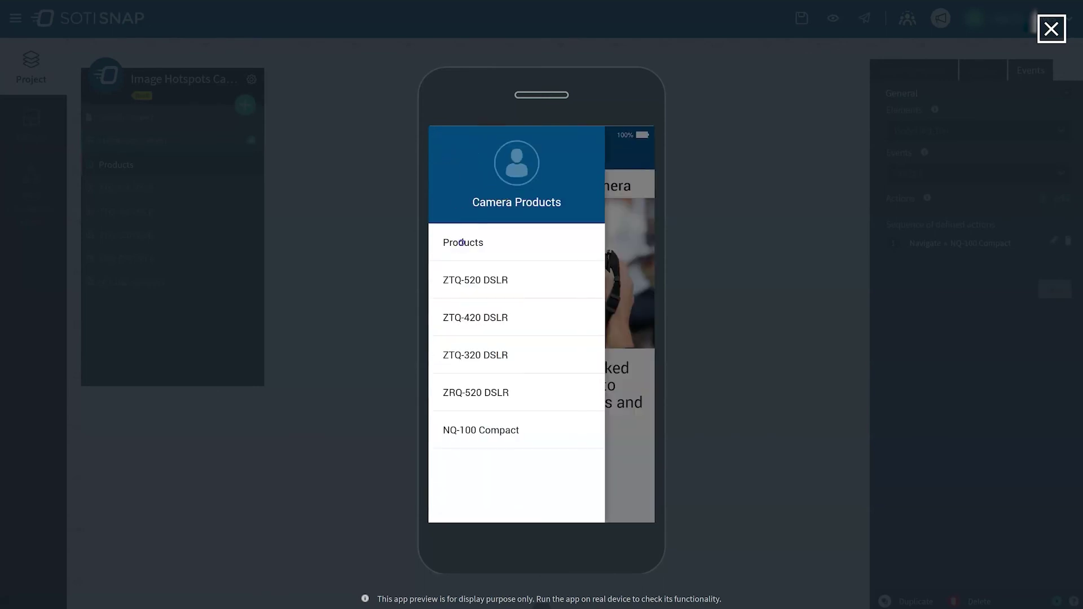
left_click(461, 237)
left_click(591, 241)
left_click(444, 154)
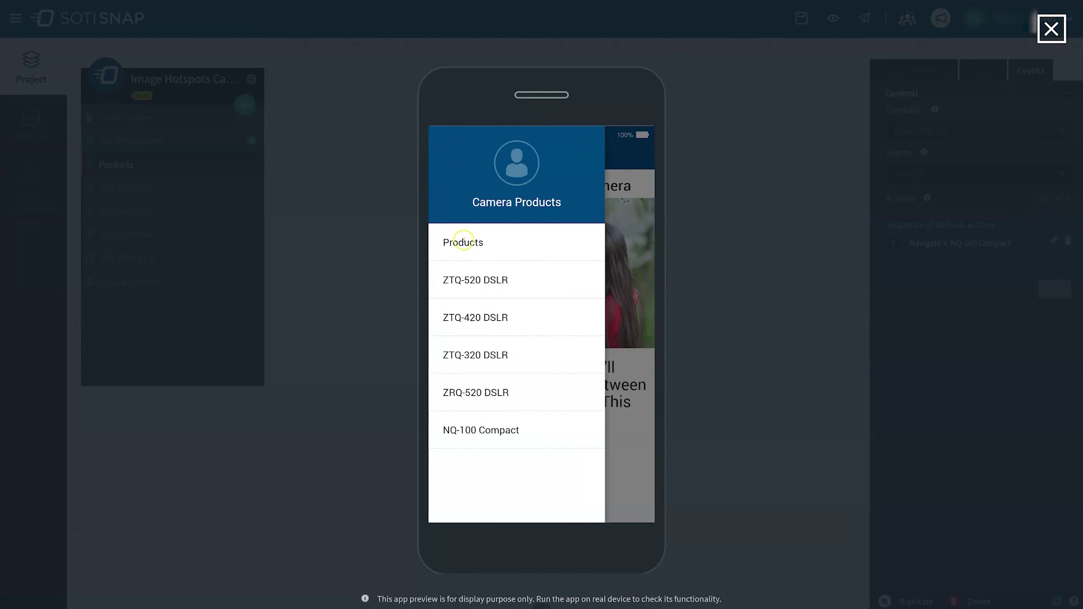
left_click(463, 241)
- Test the ZRQ-520 and NQ-100 hotspots, returning to Products after each
left_click(497, 300)
left_click(444, 153)
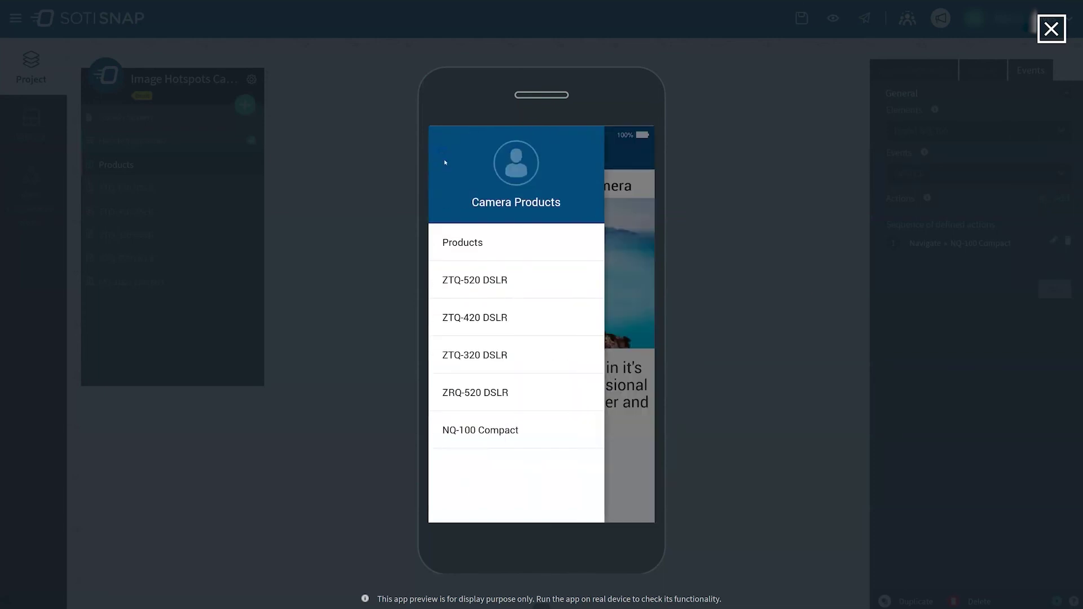
left_click(463, 241)
left_click(607, 287)
left_click(444, 153)
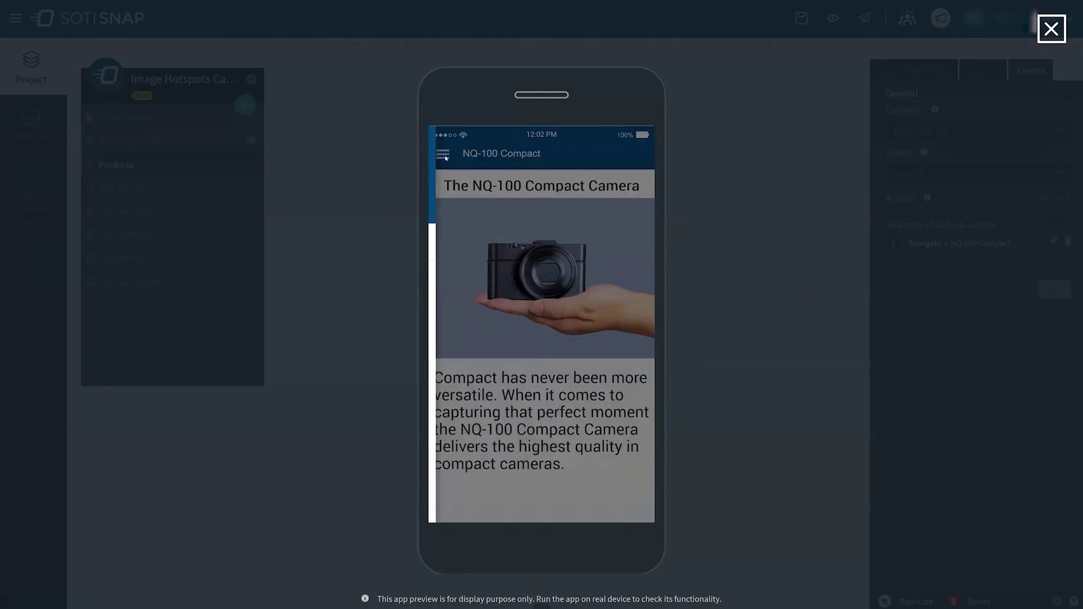
left_click(463, 241)
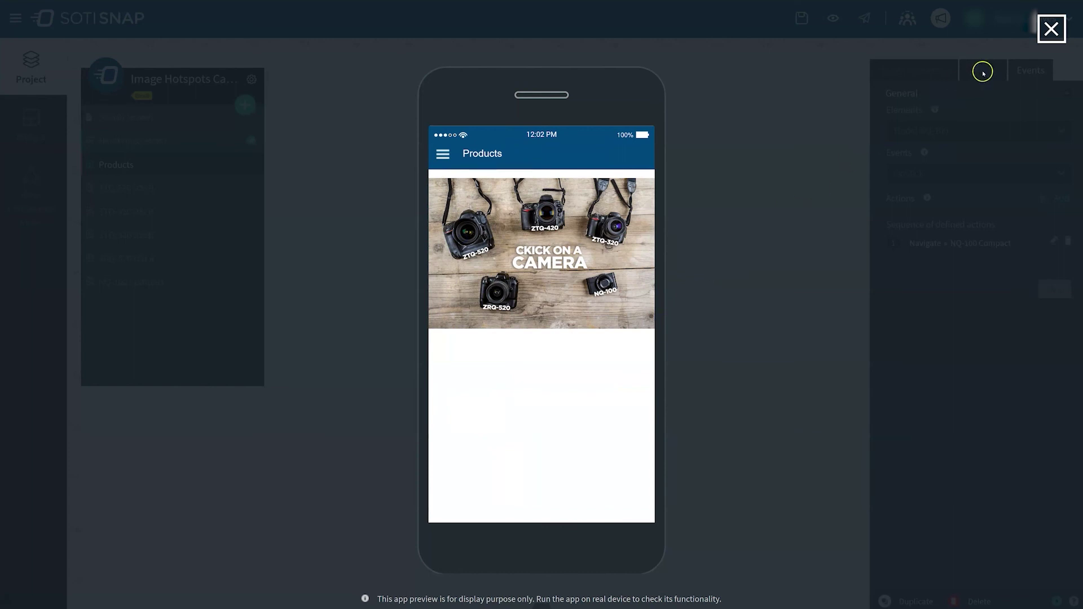